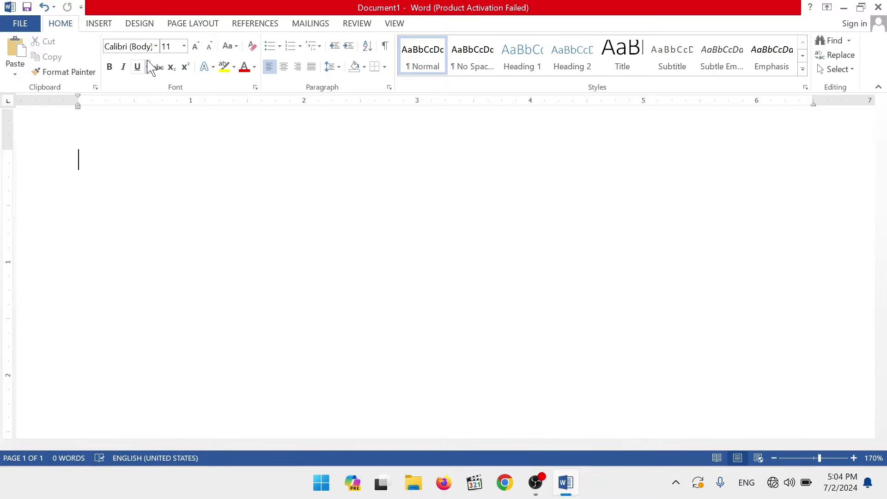
Insert an empty table with 6 columns and 5 rows.
left_click(98, 24)
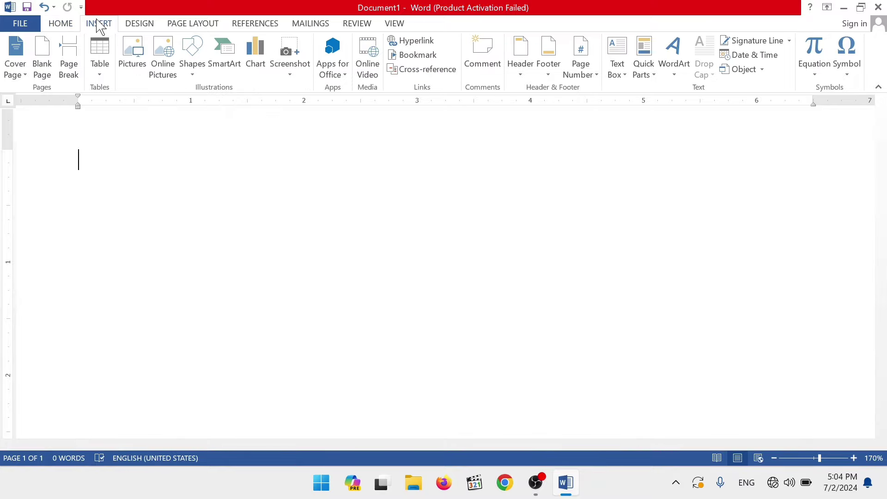
left_click(103, 79)
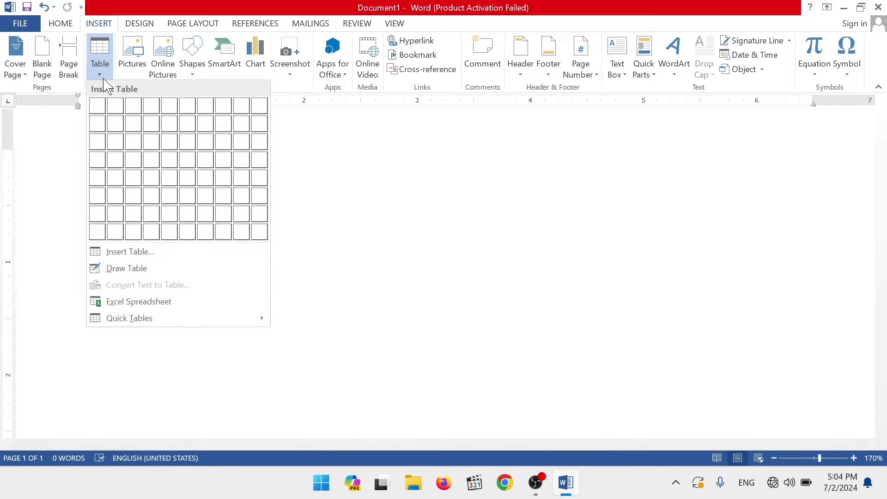
left_click(185, 188)
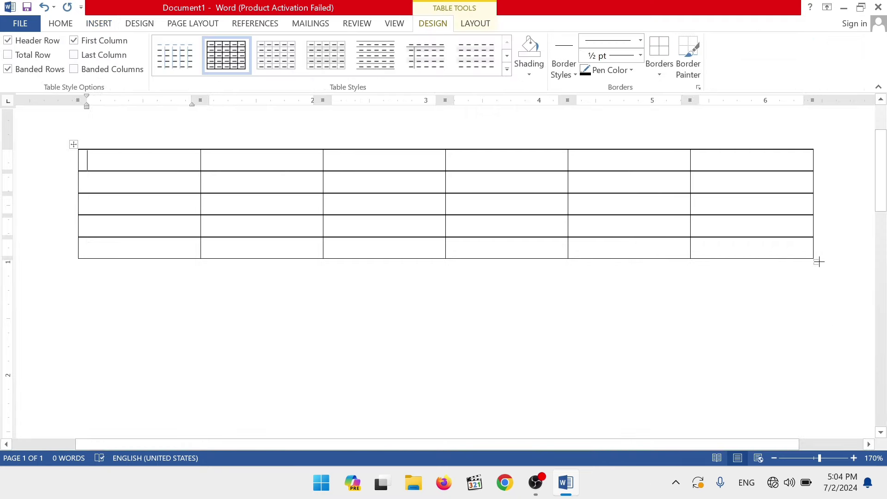
Drag the table's corner handle to make the table taller and narrower than the page.
left_click_drag(818, 262, 684, 341)
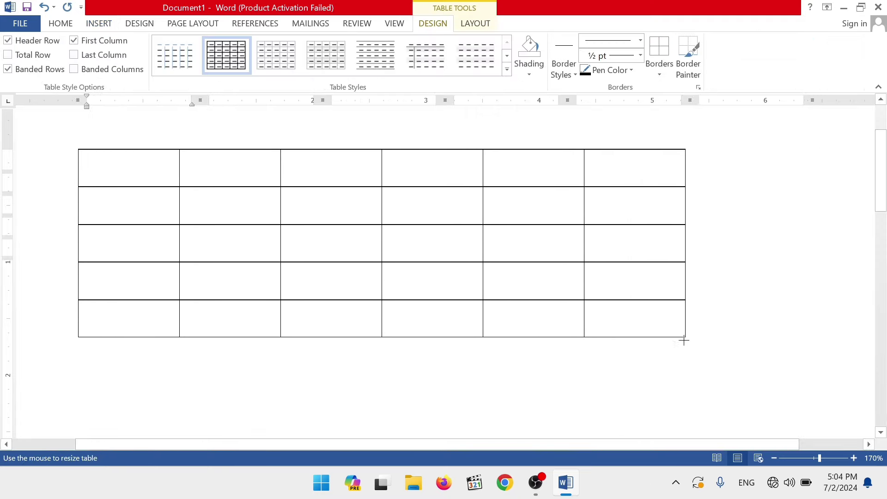
left_click_drag(684, 340, 670, 350)
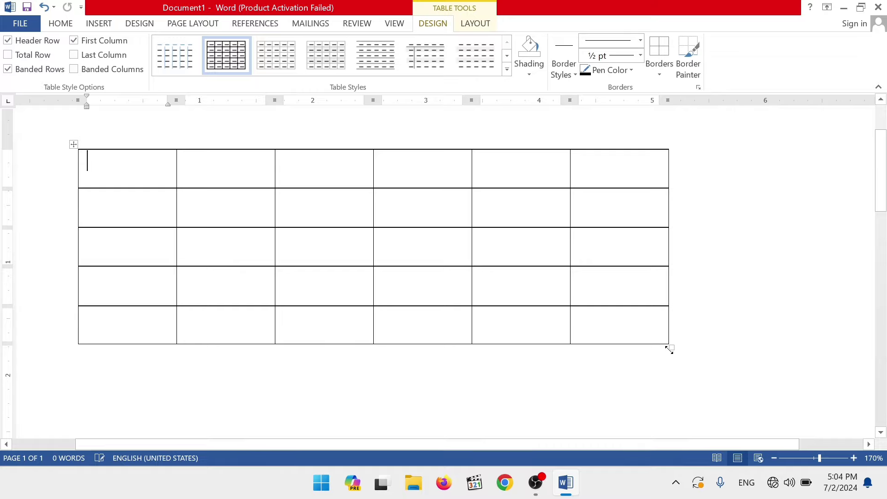
left_click(475, 24)
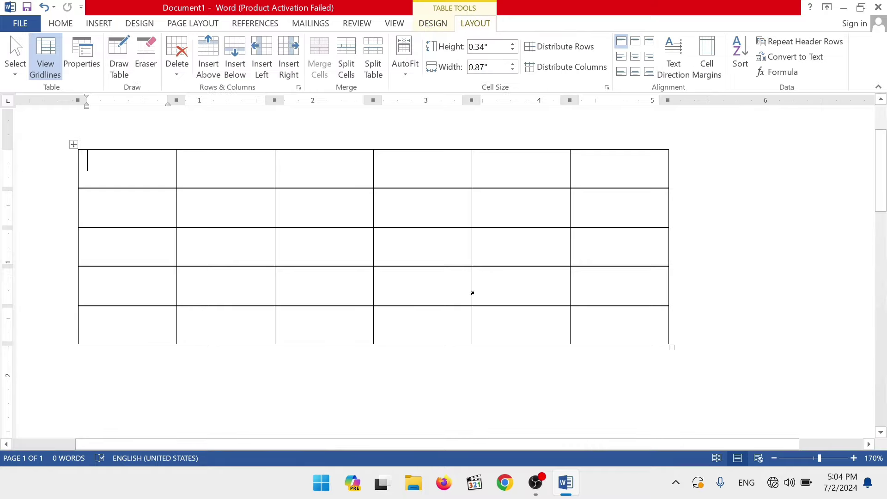
left_click(332, 203)
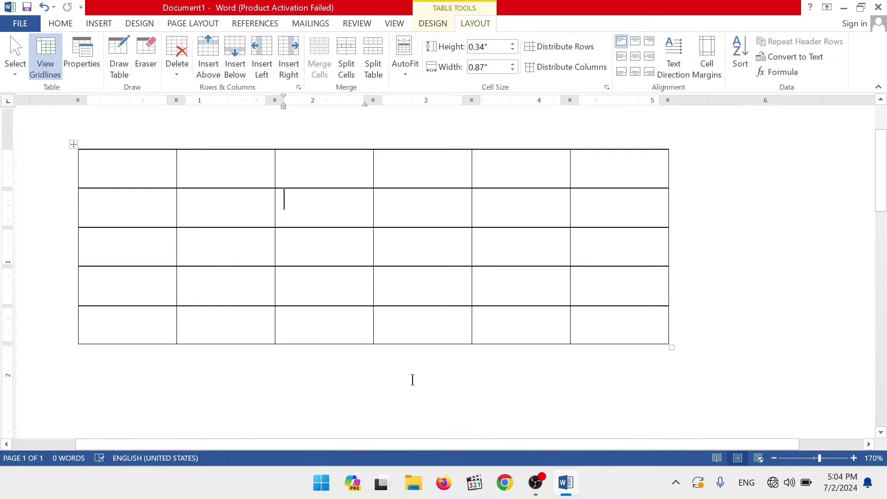
left_click(413, 415)
left_click(354, 244)
left_click(115, 251)
left_click(373, 65)
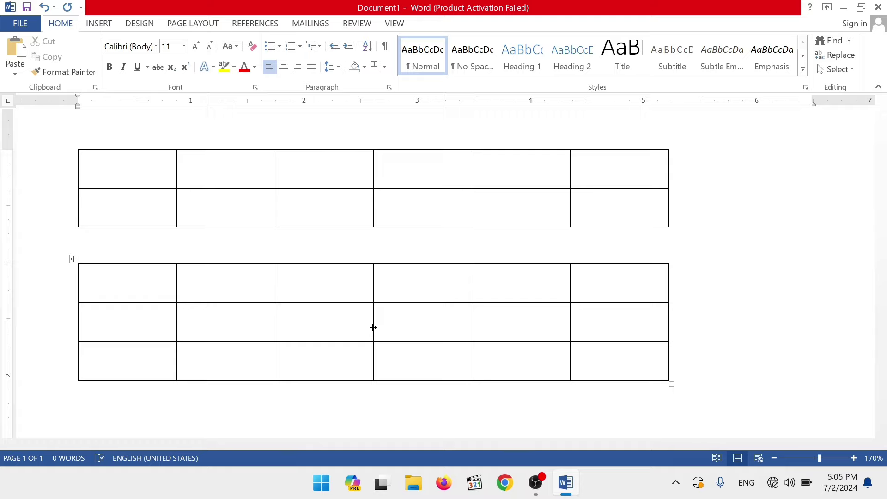
key("ctrl+z")
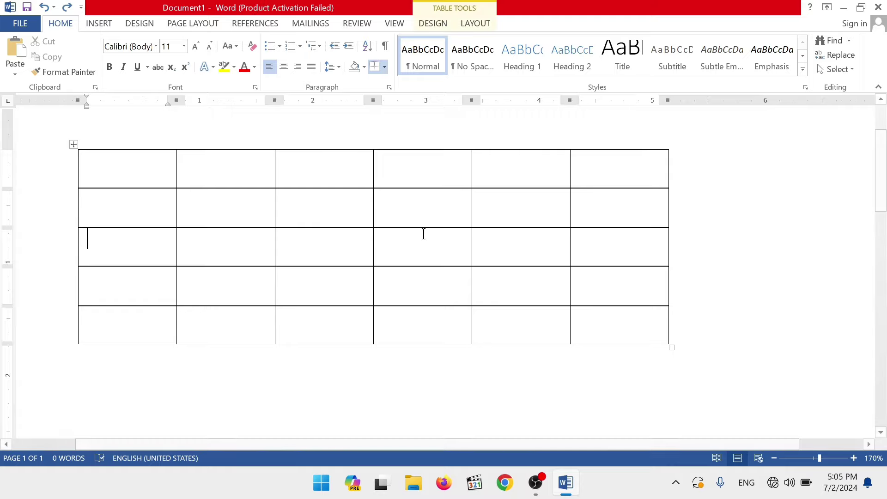
left_click(480, 27)
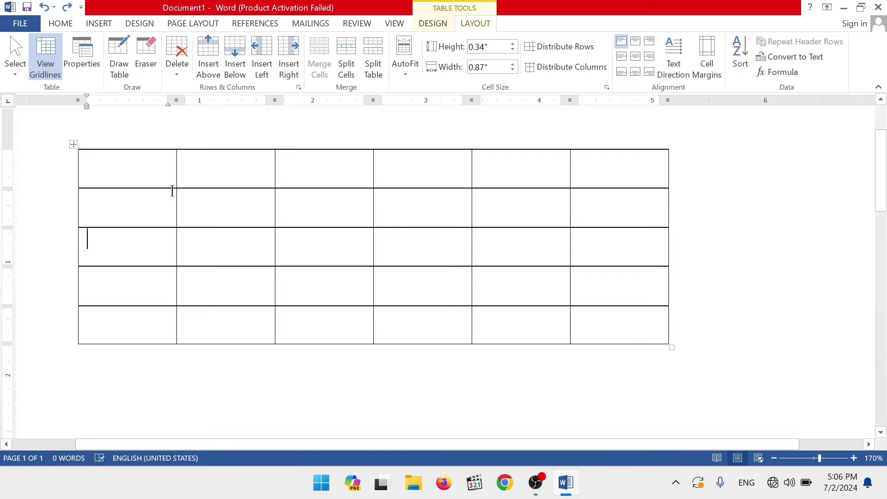
left_click(342, 62)
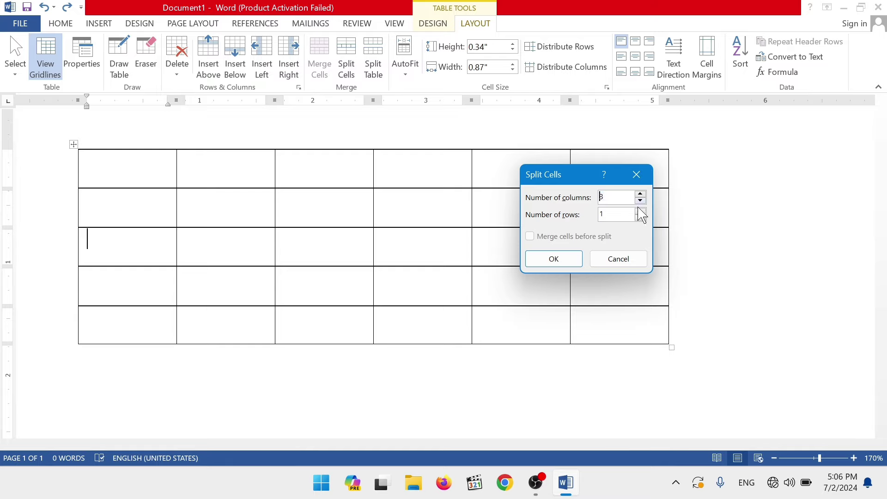
left_click(640, 211)
left_click(640, 211)
left_click(553, 261)
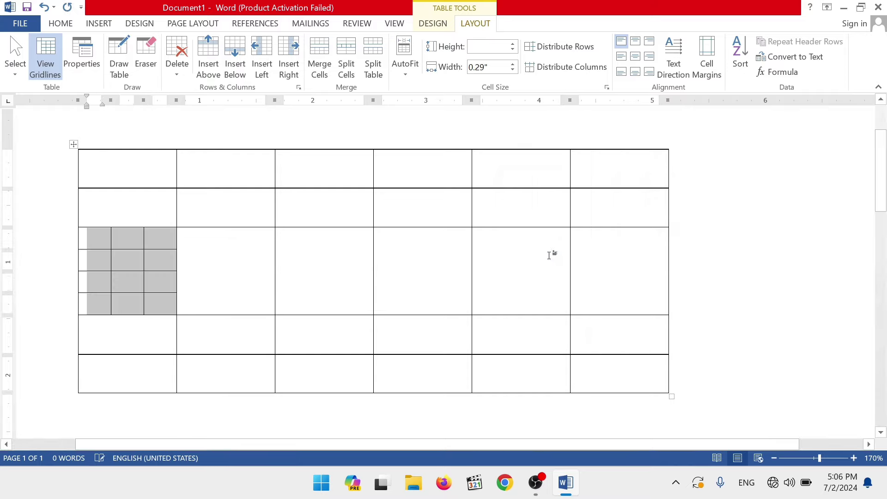
left_click(233, 276)
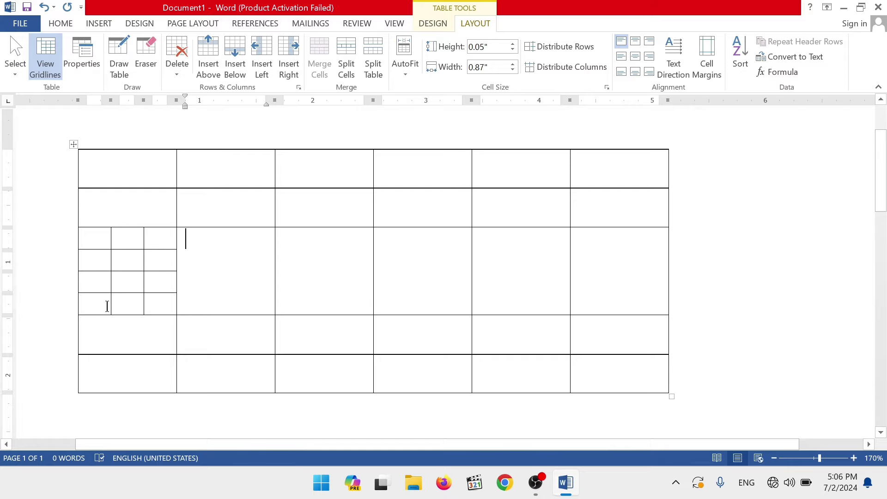
key("ctrl+z")
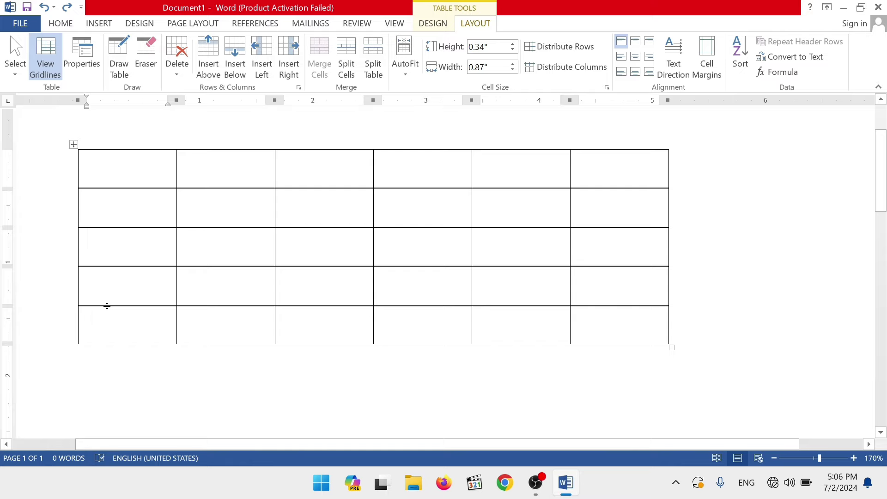
AutoFit the table to its contents, shrinking every empty column to 0.15" wide.
left_click(405, 74)
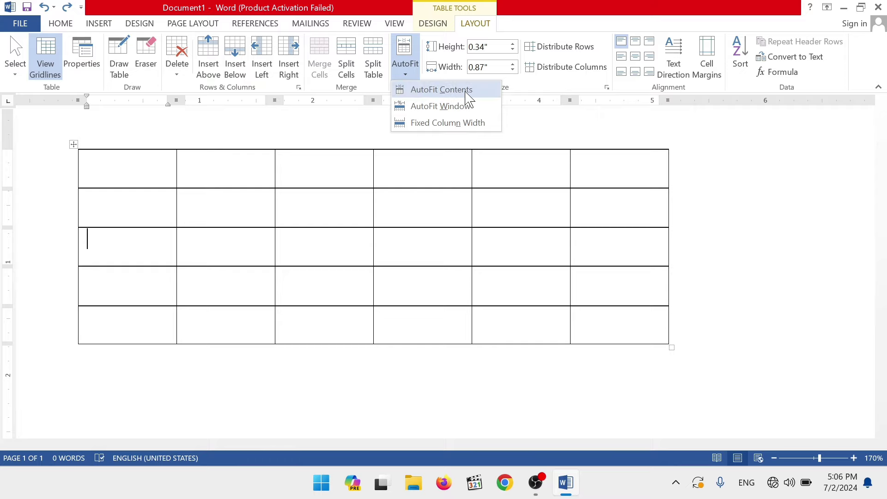
left_click(442, 90)
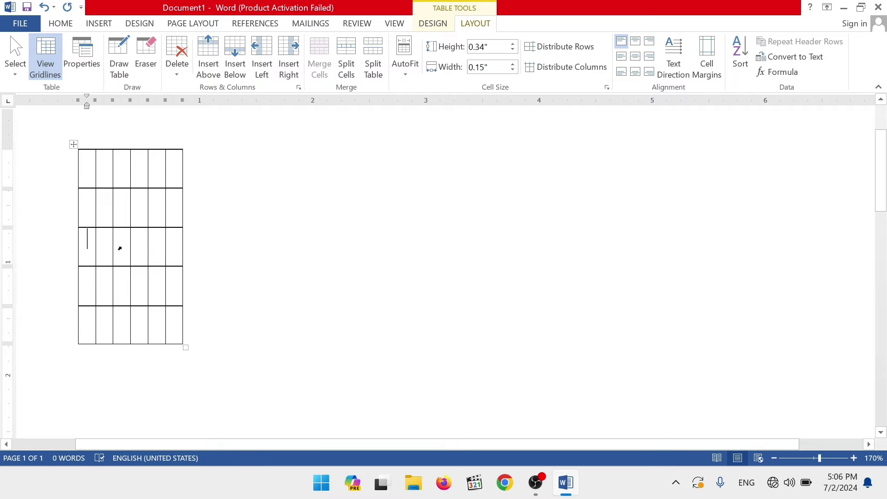
key("Tab")
Move the caret through the table with the arrow keys back to the first header cell.
key("Left")
key("Up")
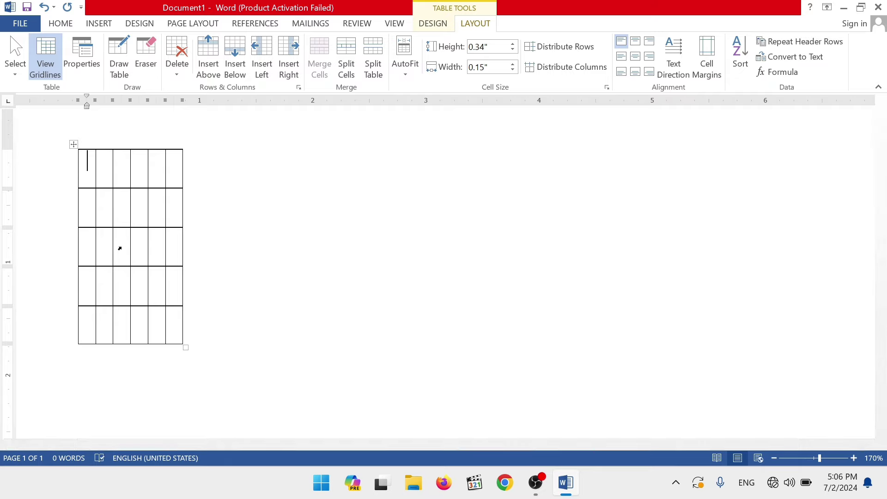
key("Right")
key("Down")
key("Up")
key("Left")
key("Right")
key("Down")
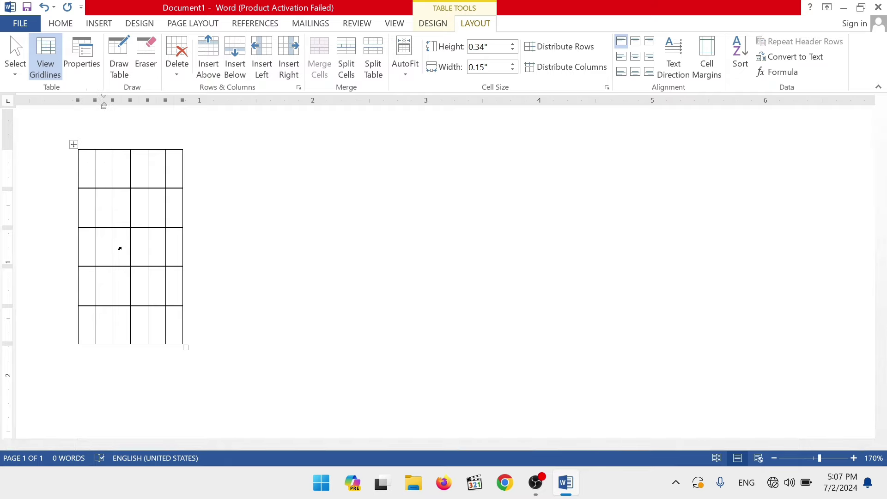
key("Up")
Type NAME in capitals in the first header cell.
key("Left")
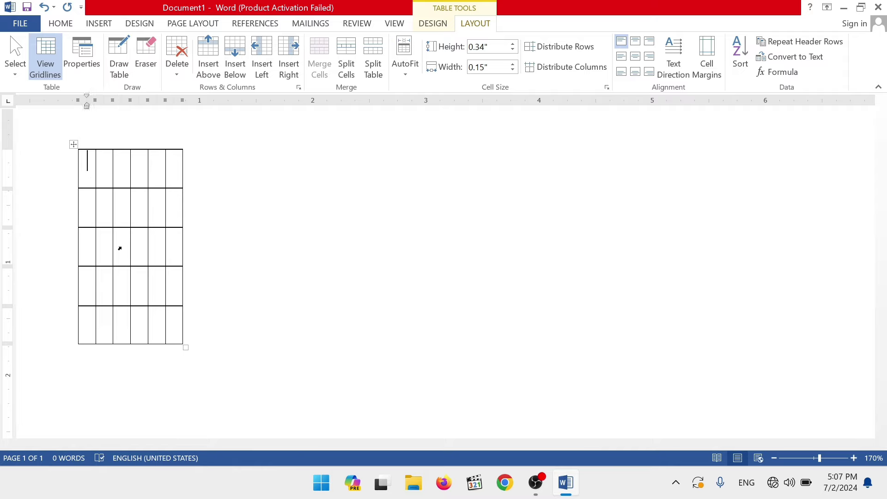
type("nam")
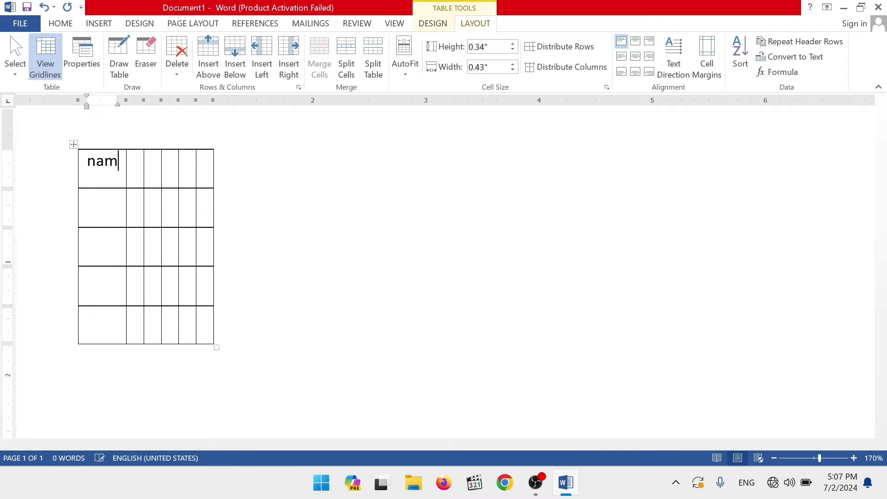
type("e")
key("BackSpace")
key("BackSpace")
key("BackSpace")
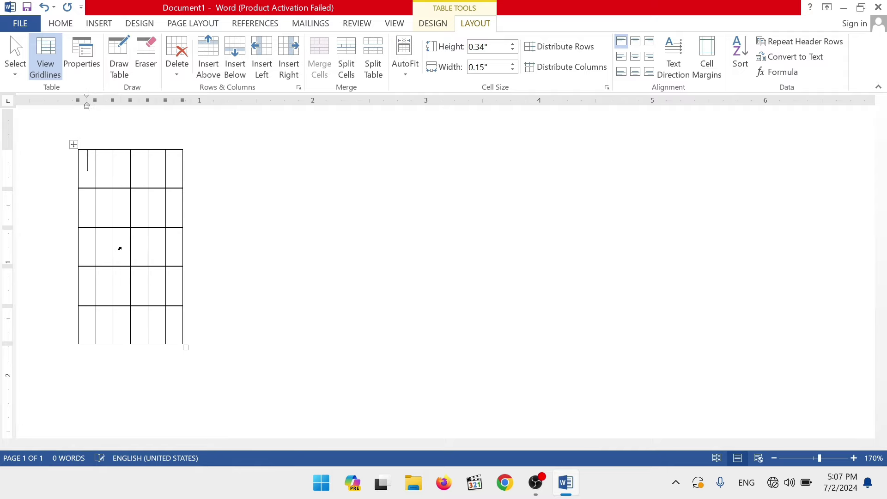
type("NAME")
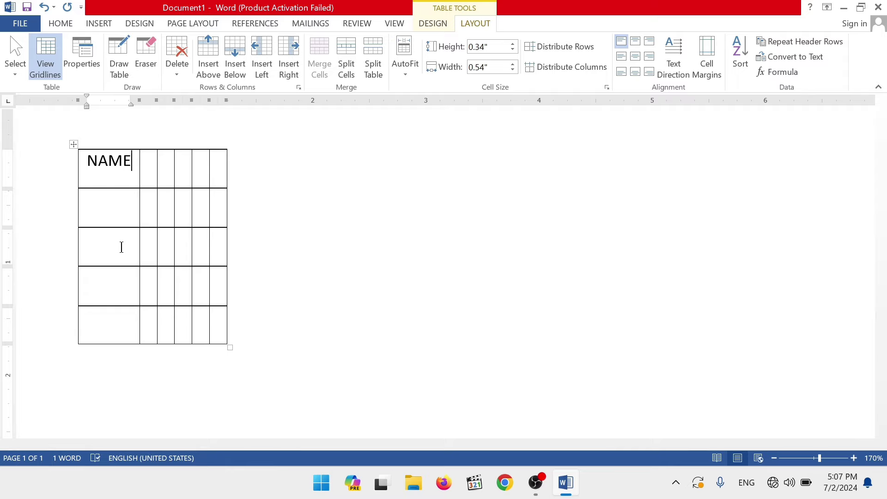
Enter FATHER'S NAME in the second header cell.
key("Tab")
type("FATHE")
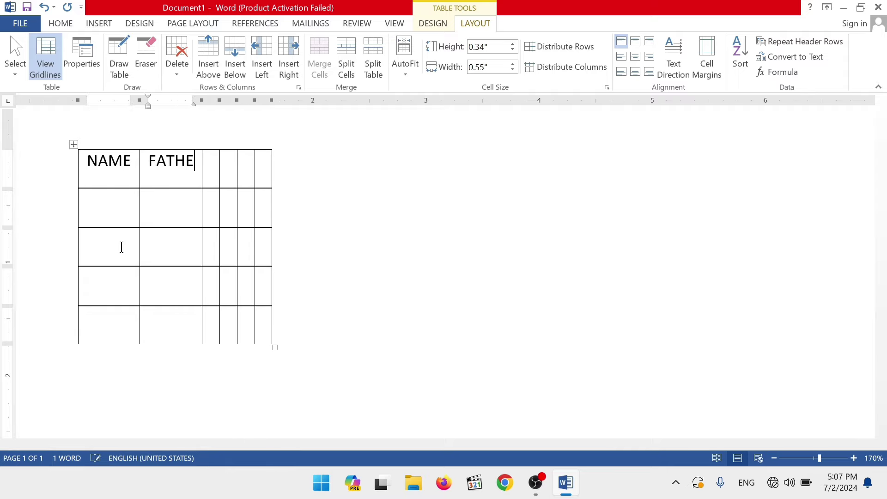
type("R'S")
key("alt")
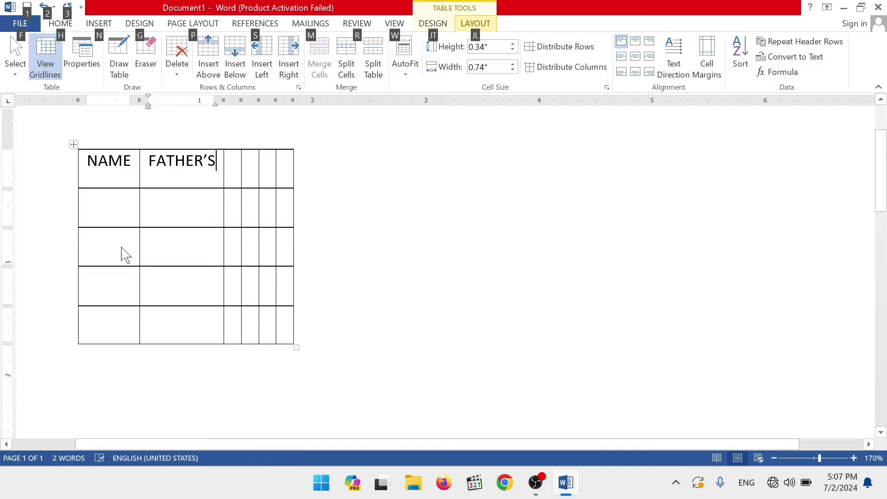
key("Escape")
type("NAM")
key("ctrl+z")
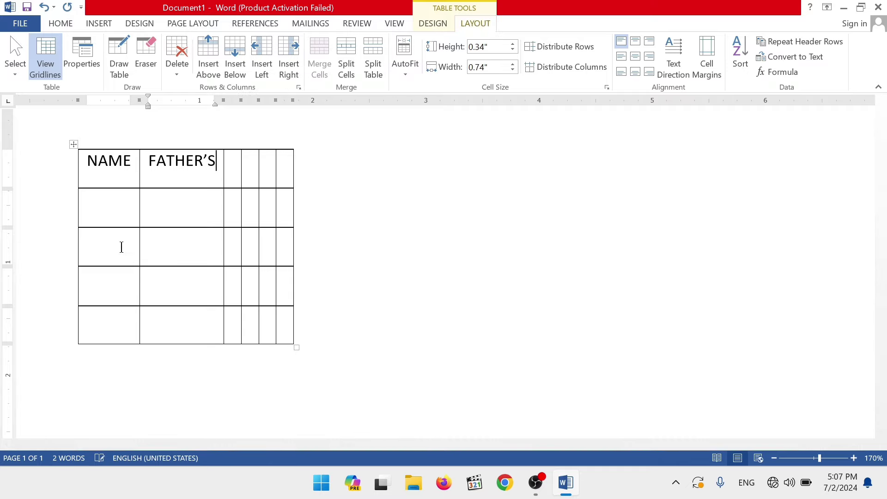
type("NAME")
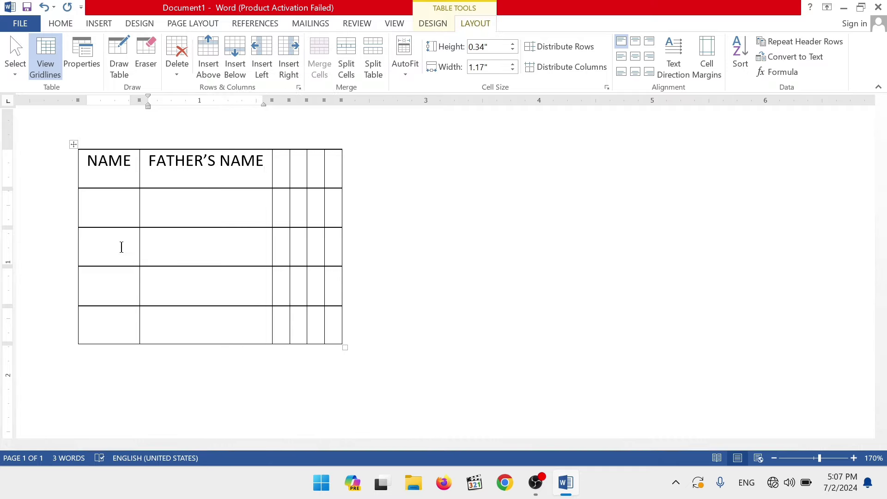
key("Tab")
AutoFit the table to the window so it spans the full page width.
left_click(405, 64)
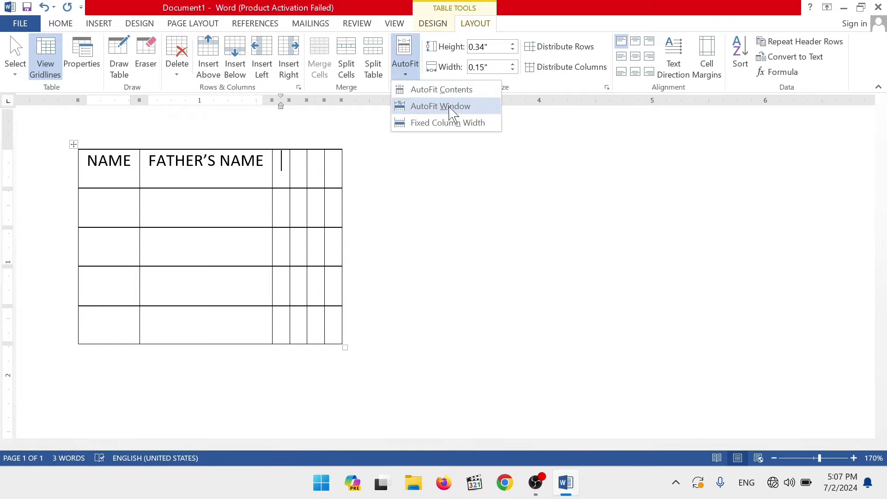
left_click(461, 111)
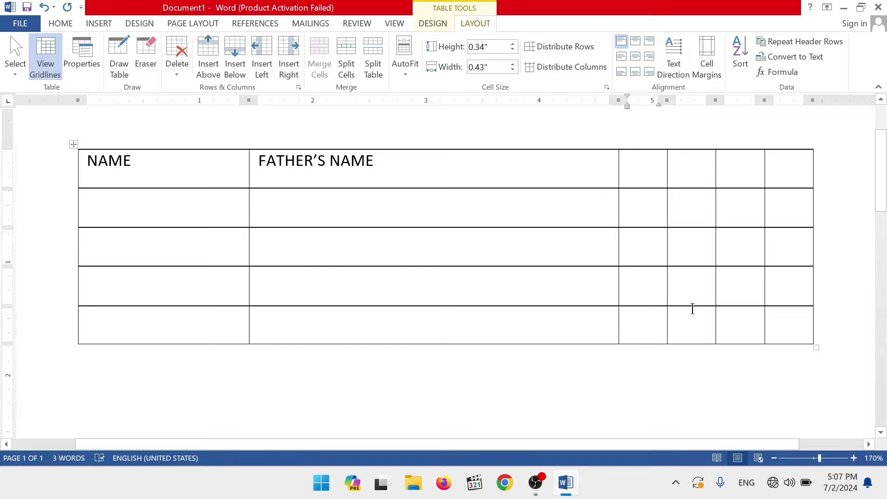
scroll(693, 309, "down", 3)
scroll(693, 309, "down", 2)
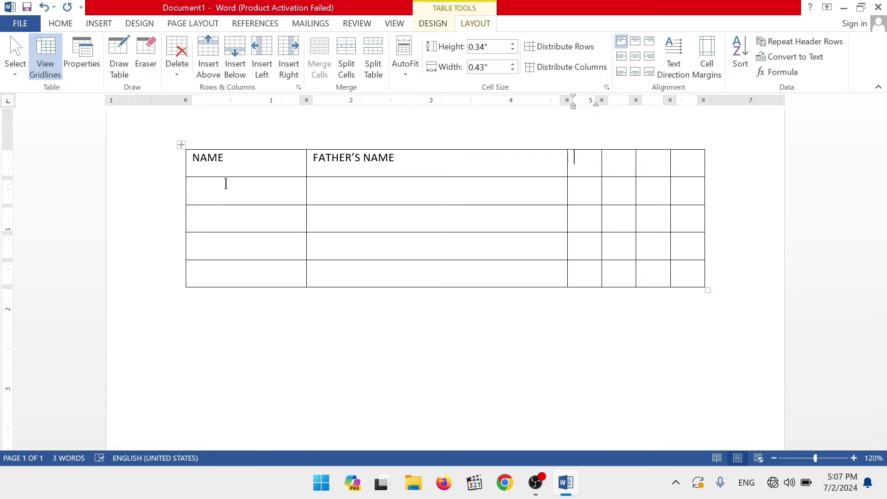
Type ADDRESS and (CITY) on two lines in the third header cell.
type("SA")
key("BackSpace")
key("BackSpace")
type("AD")
type("DRESS")
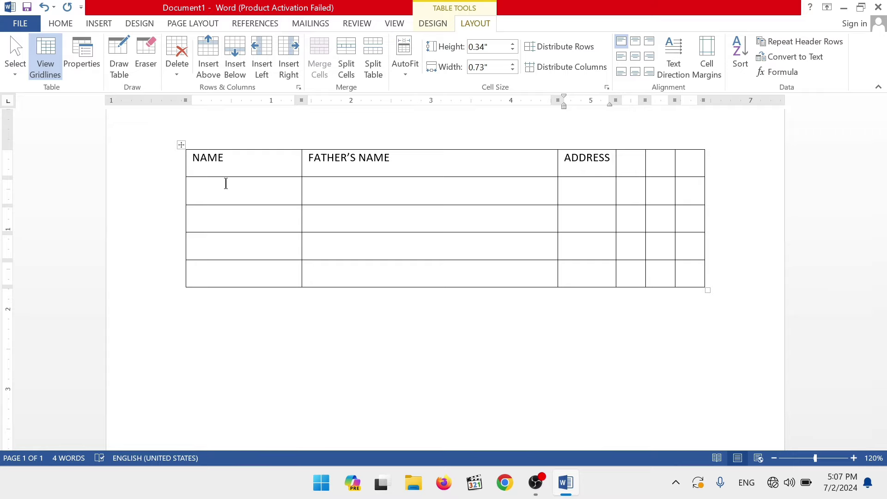
key("Return")
type("(")
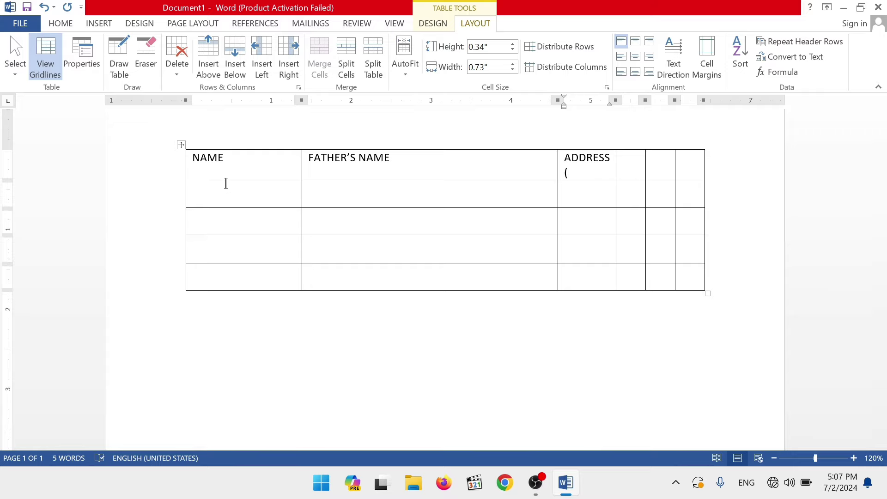
type("CITY")
Type test text JHSDFJSDKJF DJGDF FDGKJDFJG after (CITY), then backspace part of it away.
type("JHSDFJSDKJF D")
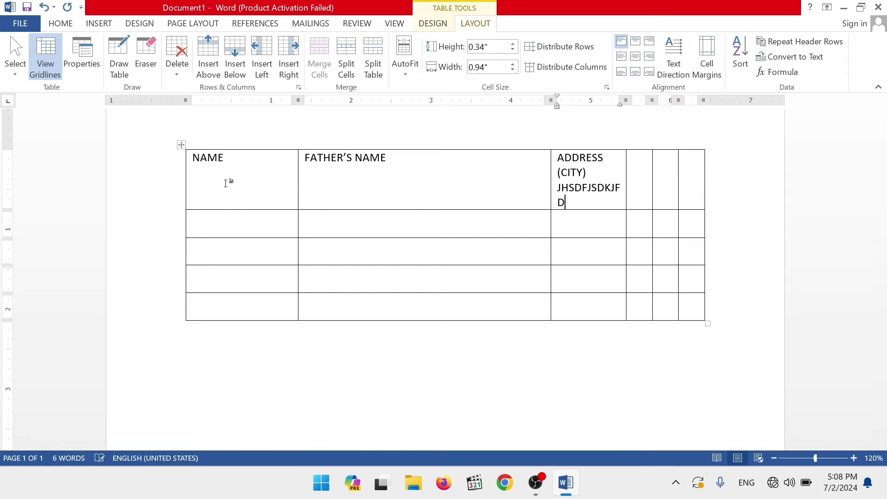
type("JGDF FDGKJDFJG")
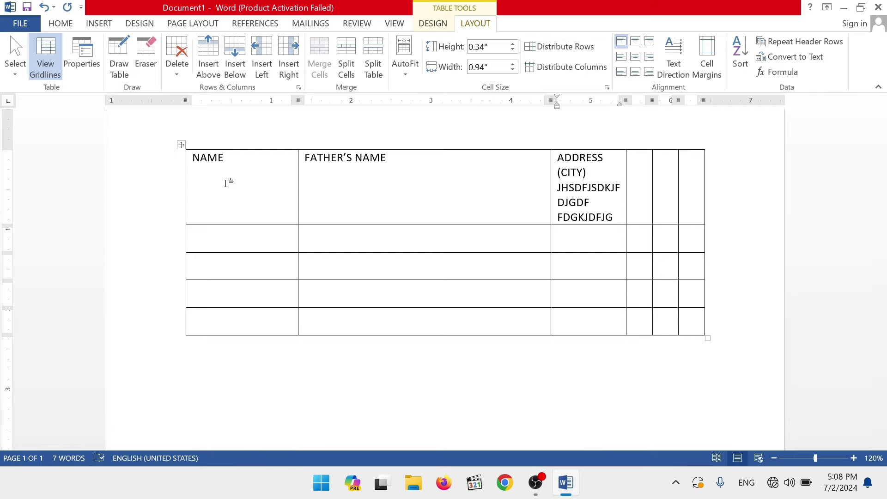
key("BackSpace")
key("BackSpace")
key("BackSpace")
key("BackSpace")
key("BackSpace")
key("BackSpace")
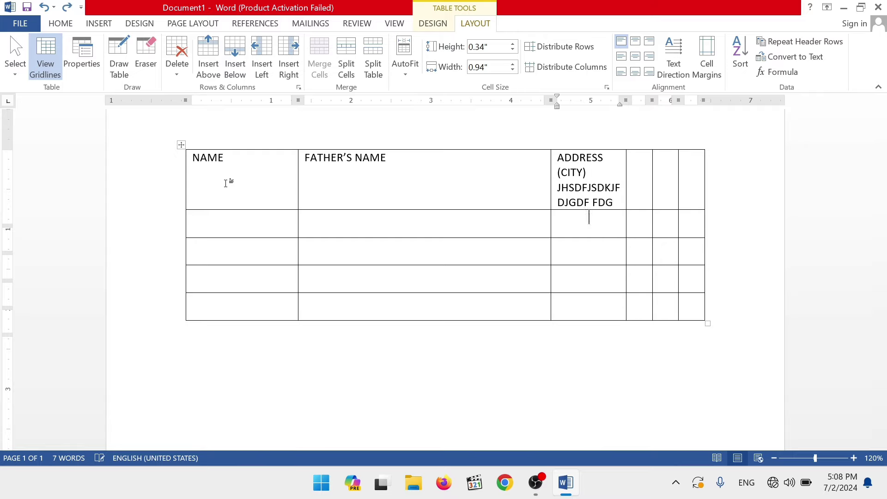
key("BackSpace")
key("BackSpace")
key("BackSpace")
key("BackSpace")
key("BackSpace")
key("BackSpace")
key("BackSpace")
key("BackSpace")
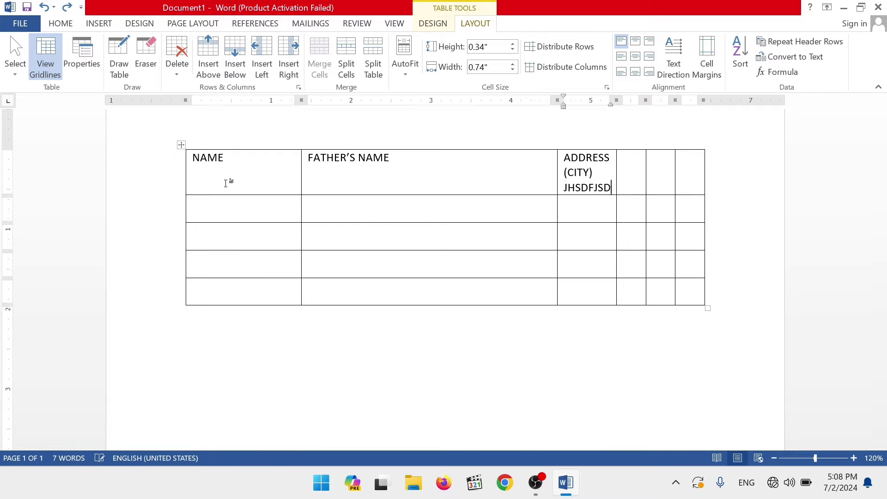
key("BackSpace")
key("BackSpace")
key("BackSpace")
key("BackSpace")
key("BackSpace")
key("BackSpace")
key("BackSpace")
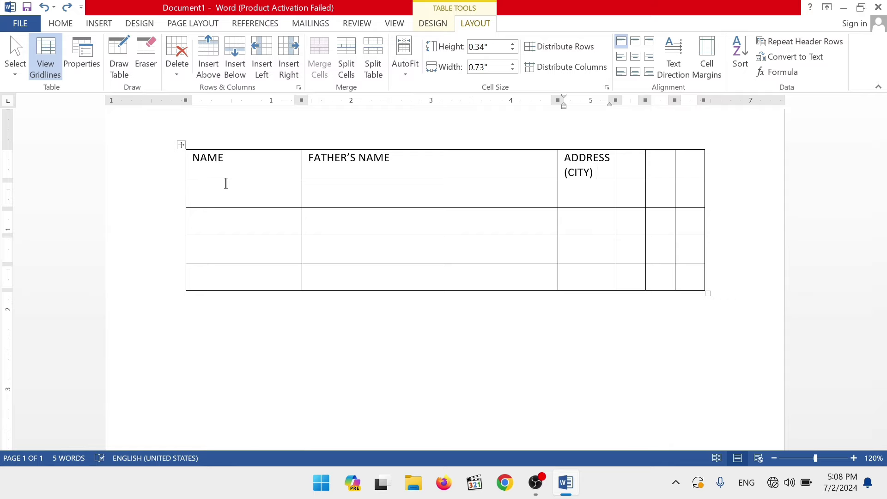
left_click(419, 67)
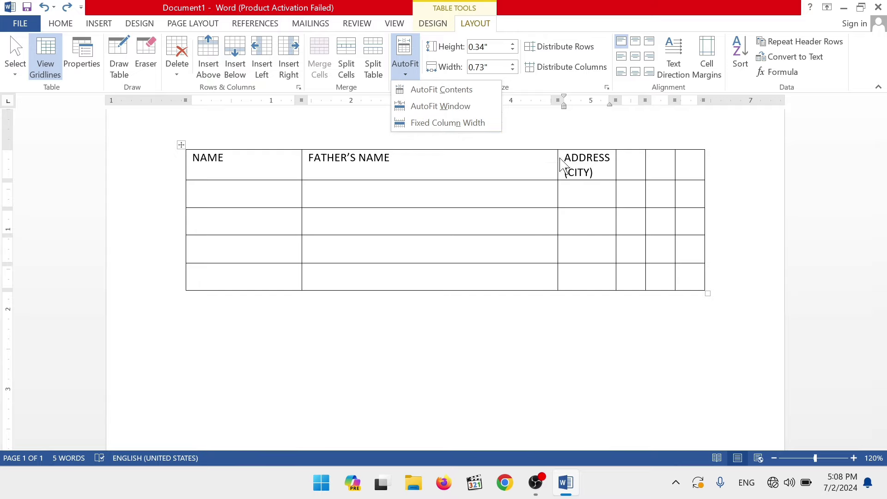
left_click(587, 162)
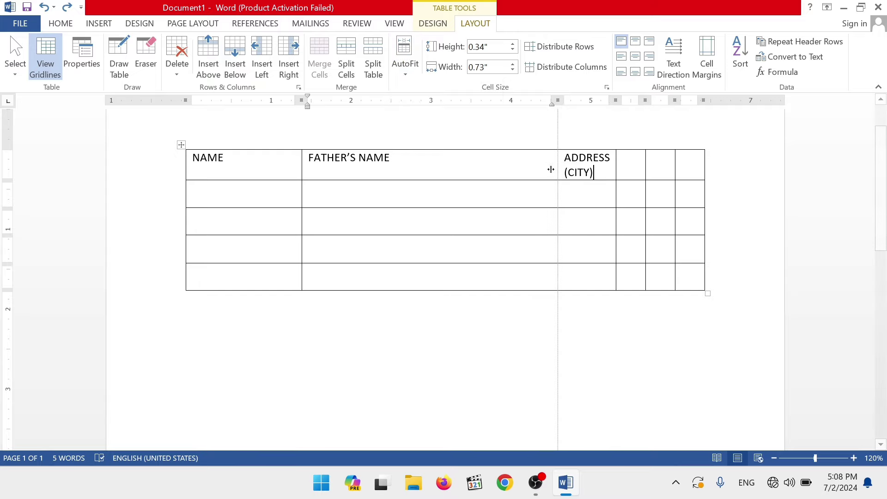
Drag column borders to narrow FATHER'S NAME and ADDRESS (CITY) and widen the last columns.
left_click_drag(558, 170, 420, 170)
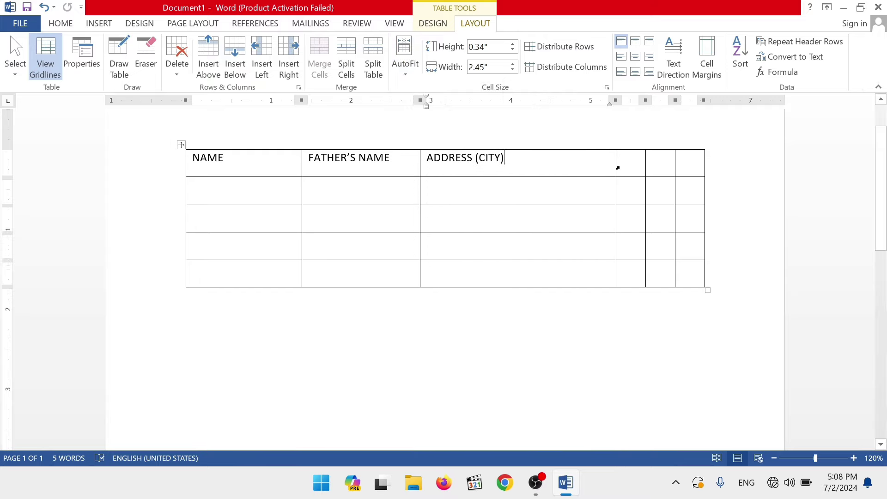
left_click_drag(618, 168, 540, 169)
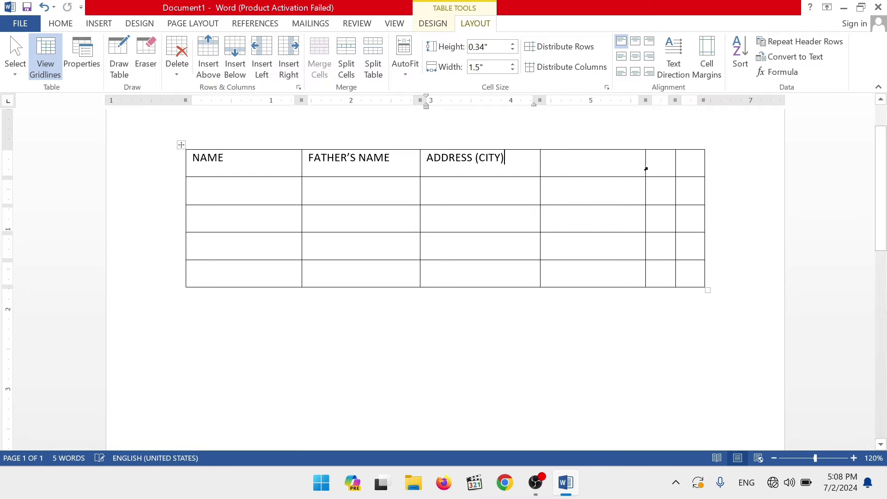
left_click_drag(646, 169, 615, 169)
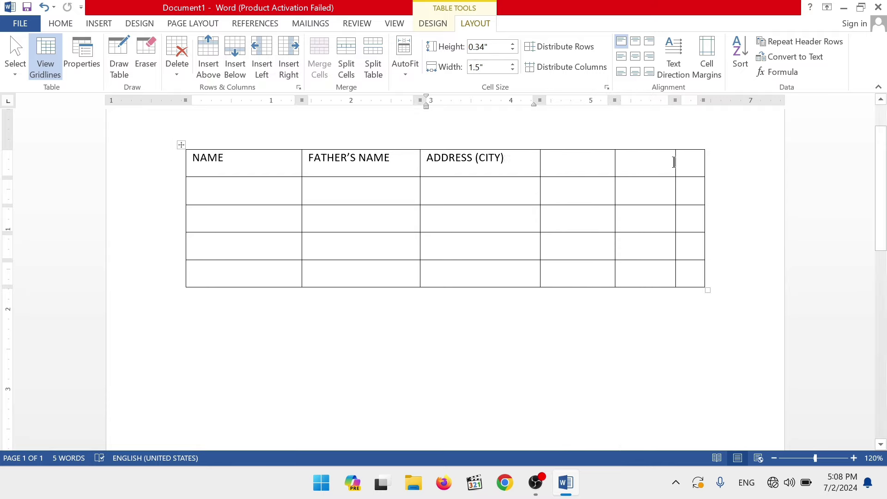
left_click_drag(676, 161, 660, 162)
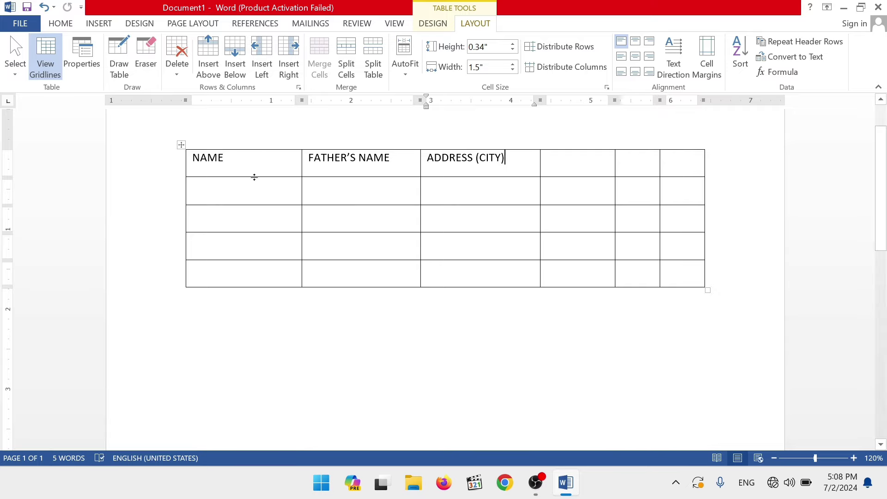
Deepen the header row and drag the table's corner handle to make the table wider and taller.
left_click_drag(254, 177, 253, 189)
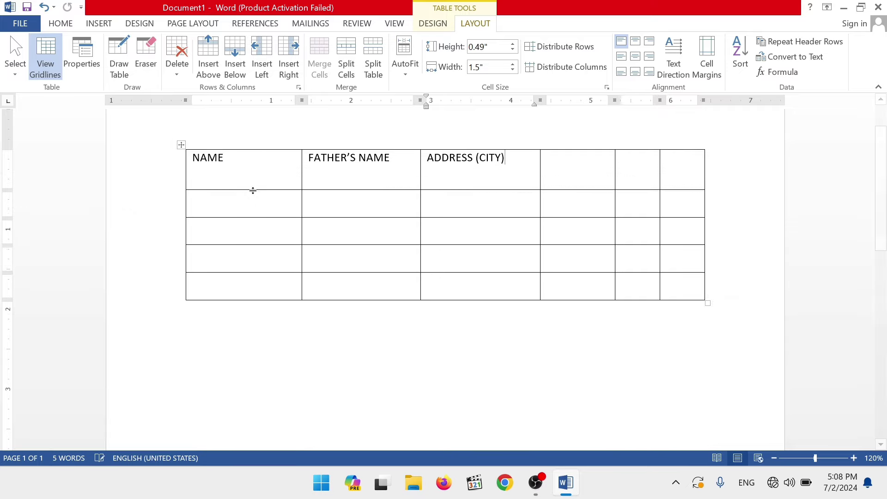
left_click(407, 203)
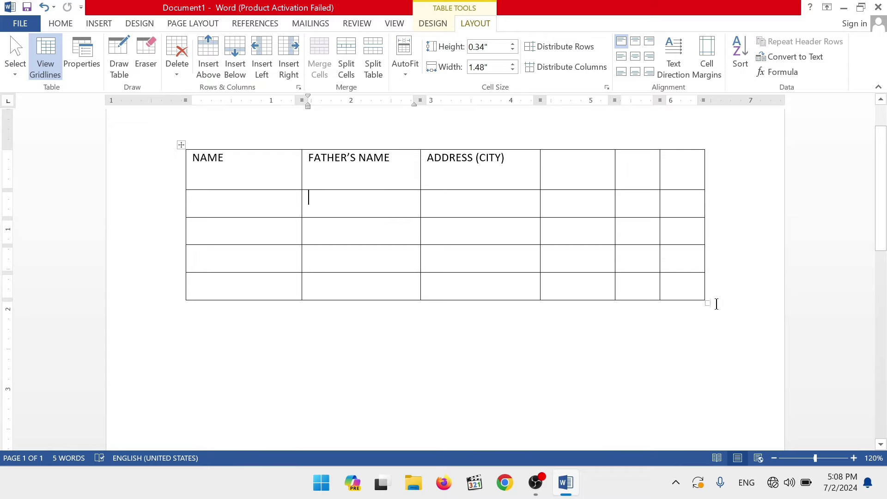
left_click_drag(708, 303, 609, 354)
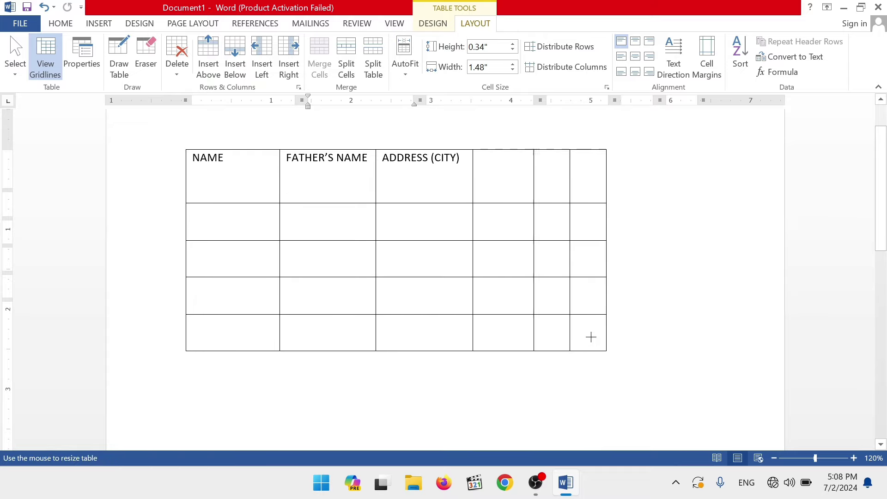
mouse_move(591, 337)
left_mouse_down()
mouse_move(703, 365)
mouse_move(705, 335)
left_mouse_up()
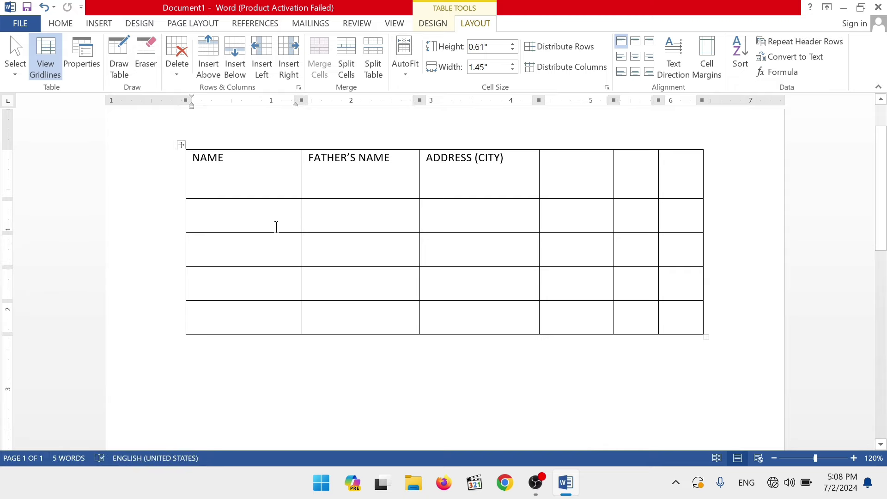
Set the table's AutoFit to Fixed Column Width.
left_click(501, 185)
left_click(405, 63)
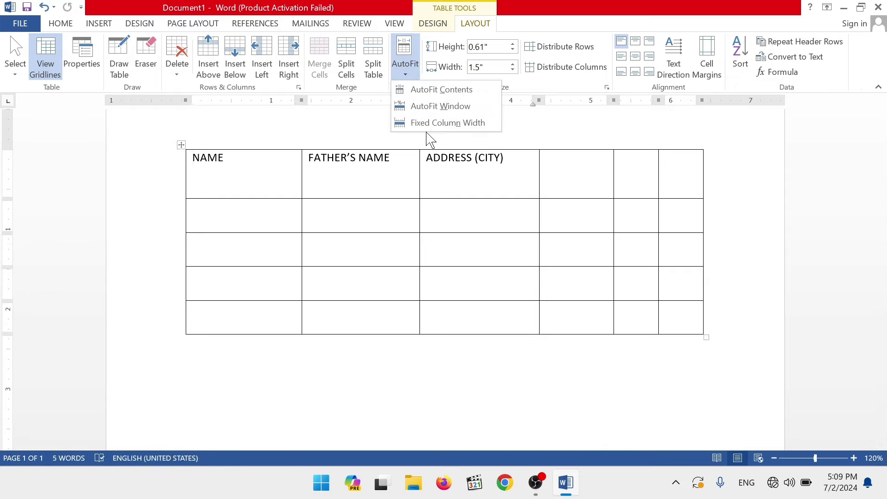
left_click(462, 123)
Type test text into the fourth and fifth header cells, then backspace some of it.
left_click(572, 168)
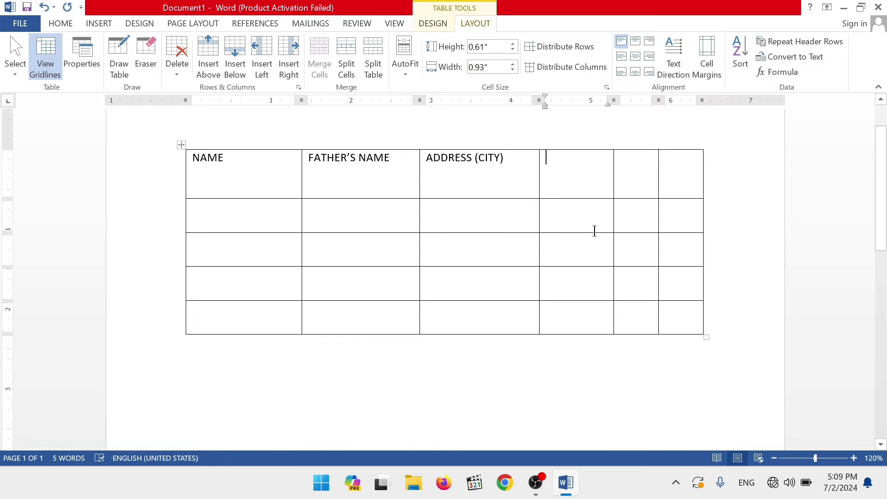
type("DFHGSDF")
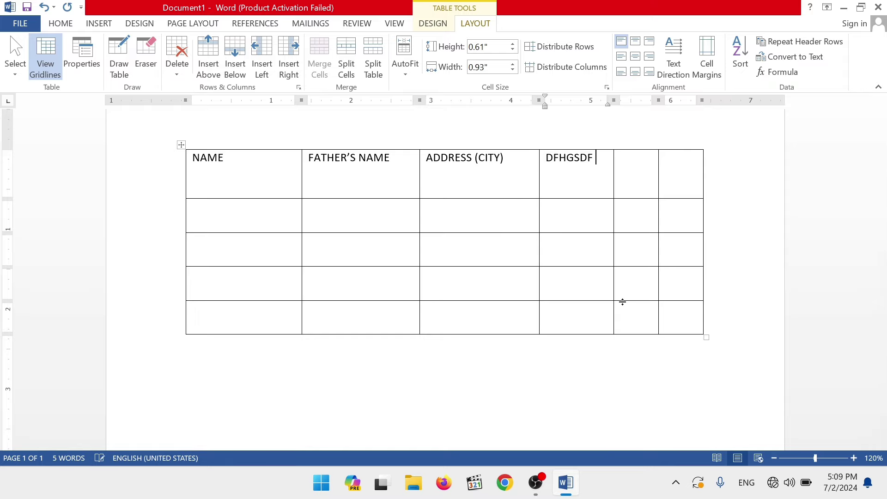
type(" SDFDSFBDS SDSFH SBFD SD")
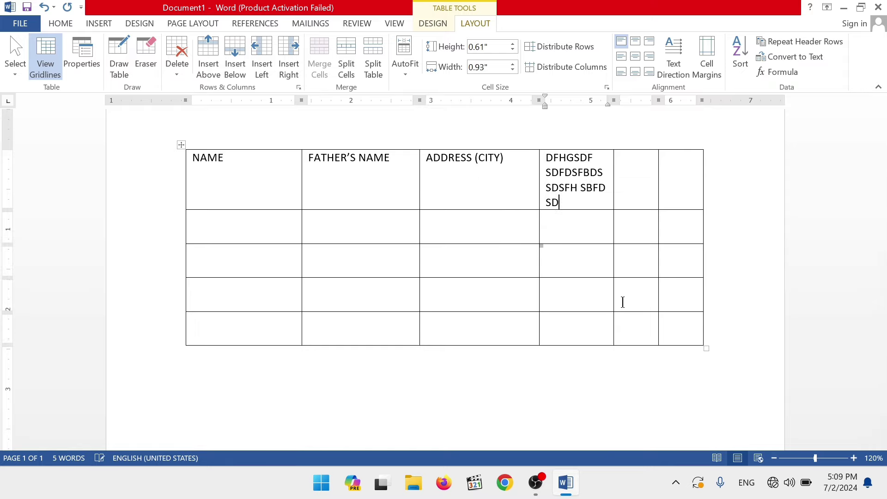
type(" DSHFHSD B")
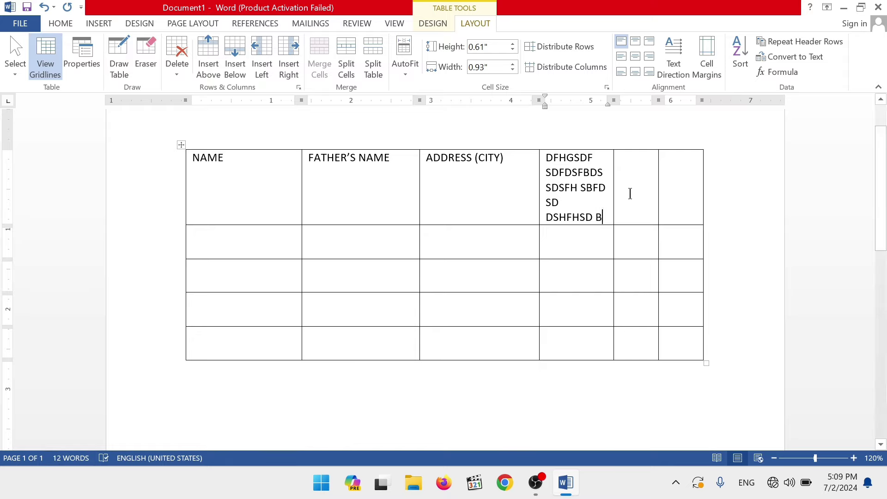
left_click(630, 193)
type("DSFH DSFJH SDJFH SDSD HF")
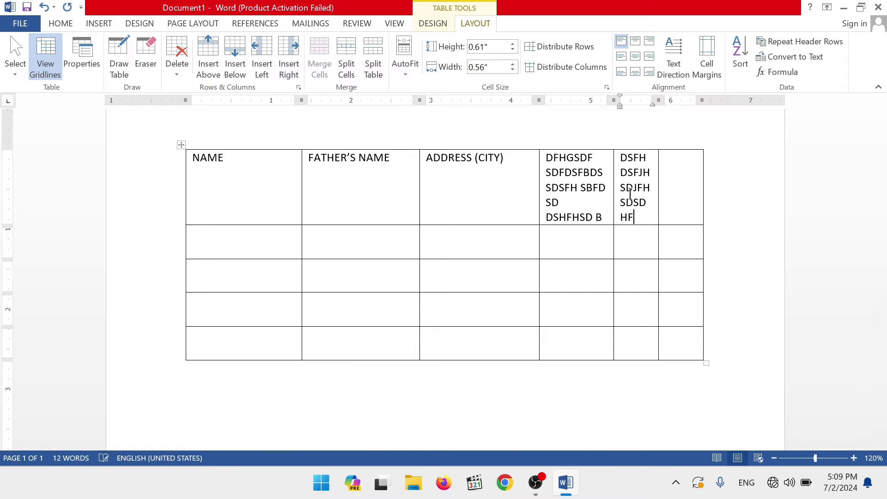
type(" SSDF SF")
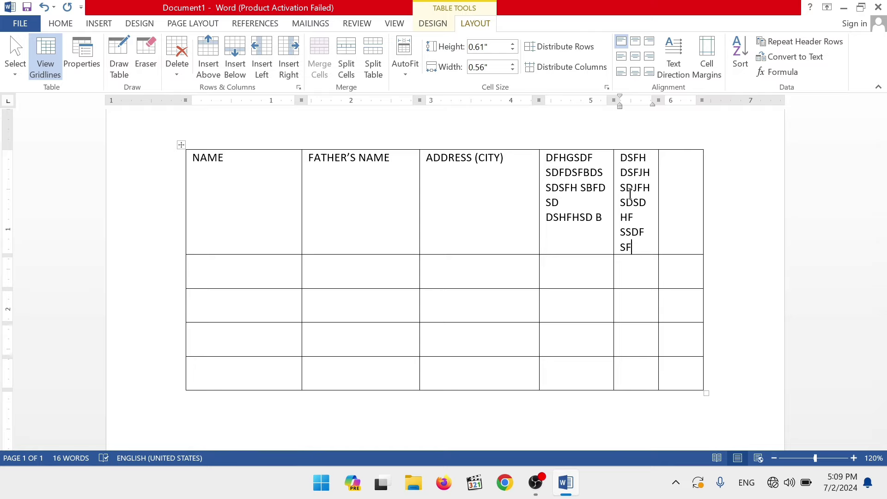
key("BackSpace")
key("BackSpace")
key("BackSpace")
key("BackSpace")
key("BackSpace")
key("BackSpace")
key("BackSpace")
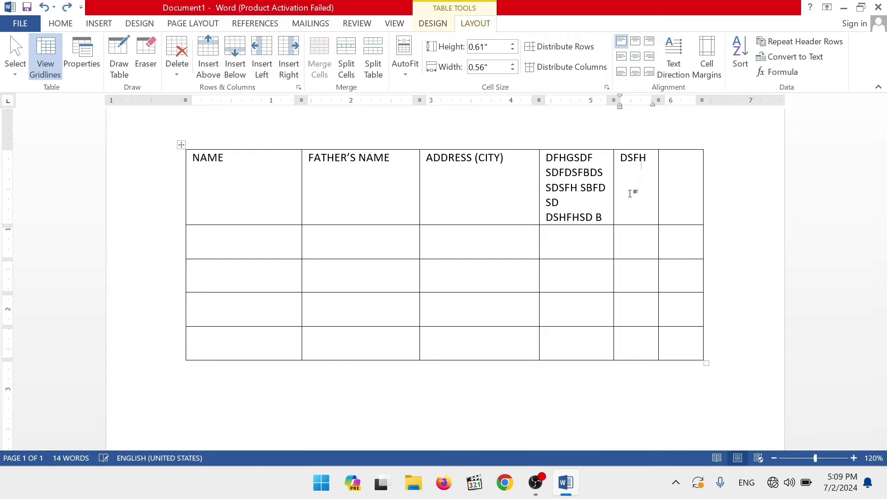
key("BackSpace")
key("BackSpace")
key("BackSpace")
key("BackSpace")
key("BackSpace")
key("BackSpace")
key("BackSpace")
key("BackSpace")
key("BackSpace")
key("BackSpace")
key("BackSpace")
key("BackSpace")
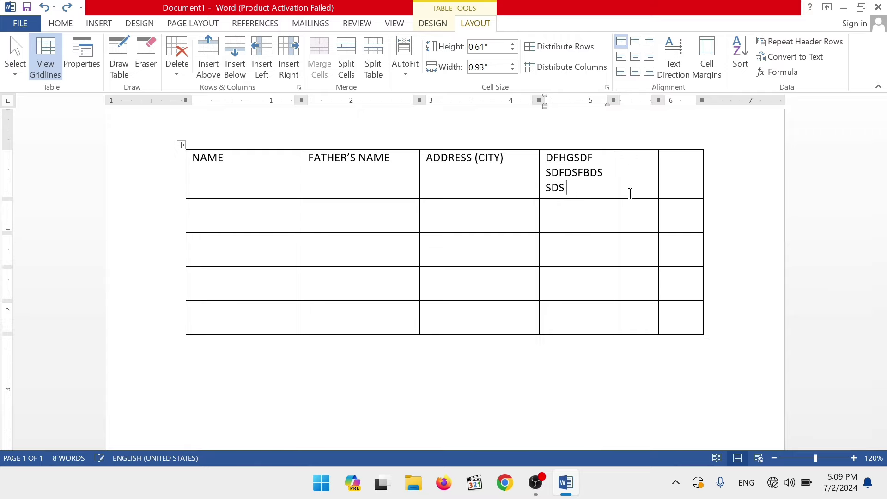
key("BackSpace")
key("BackSpace")
key("BackSpace")
key("BackSpace")
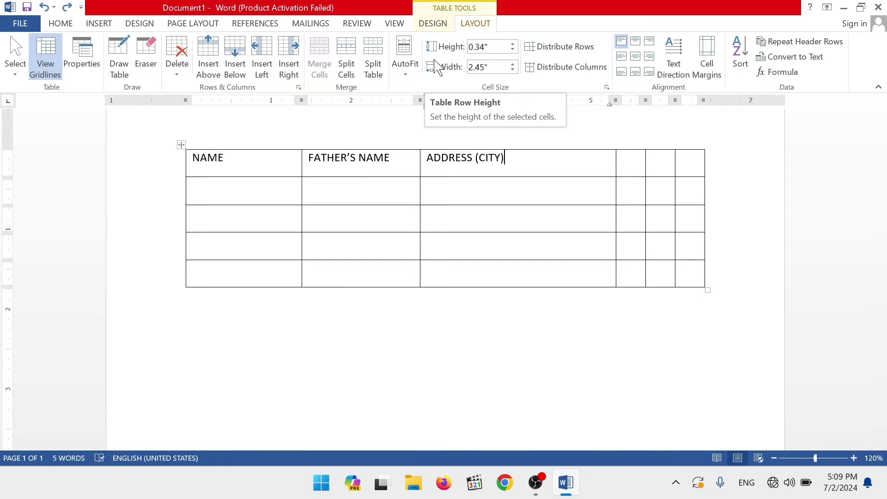
Raise the header row height toward 0.7" with the Height spinner, then shorten it by dragging.
left_click(406, 64)
left_click(525, 106)
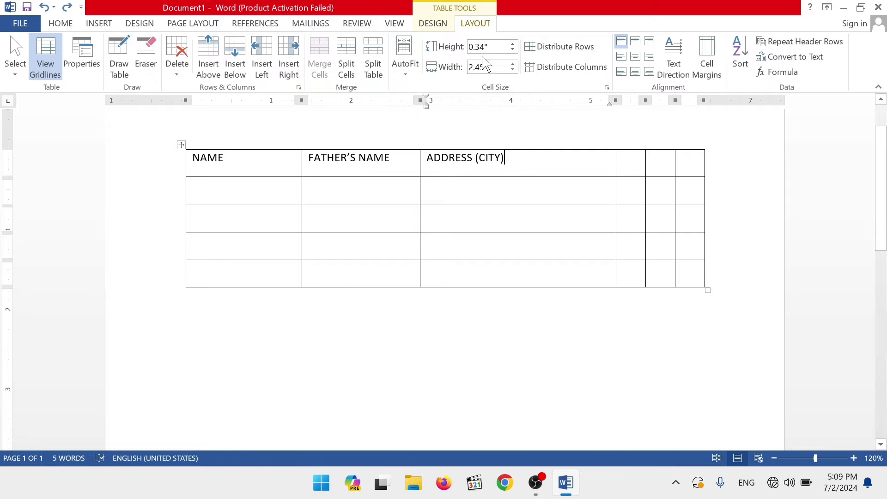
left_click(349, 181)
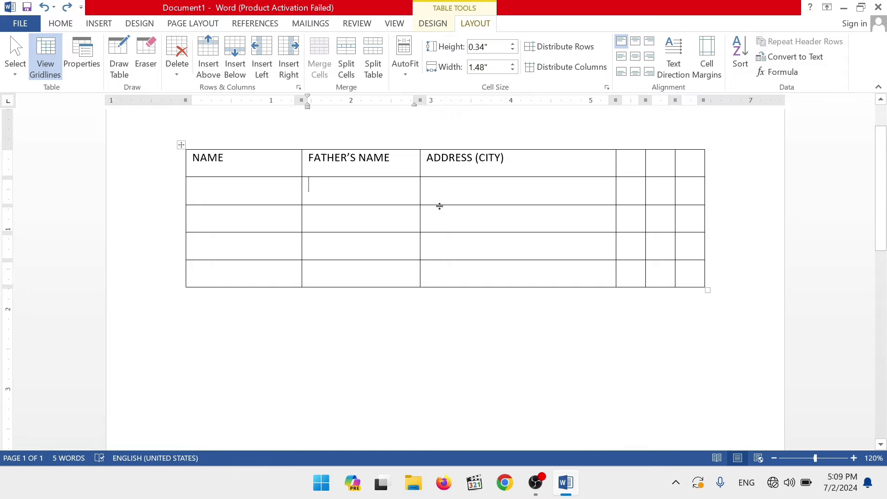
left_click(253, 175)
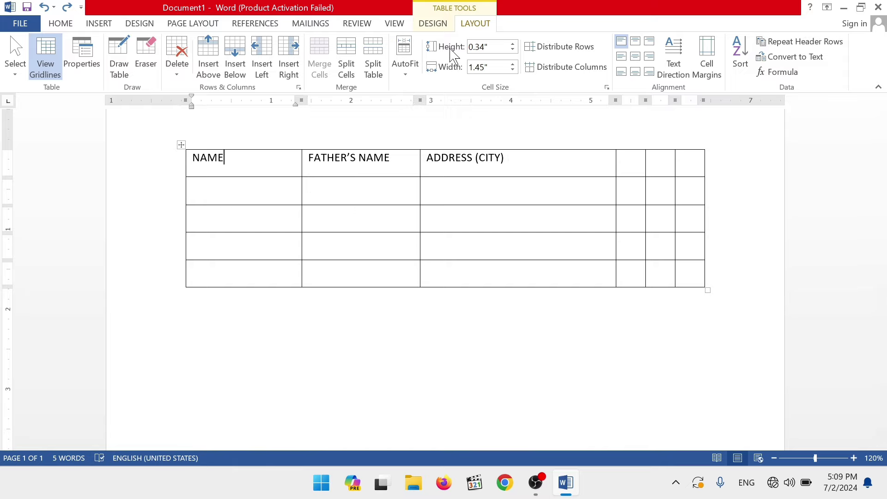
left_click(513, 44)
left_click(513, 45)
left_click(512, 44)
left_click(512, 45)
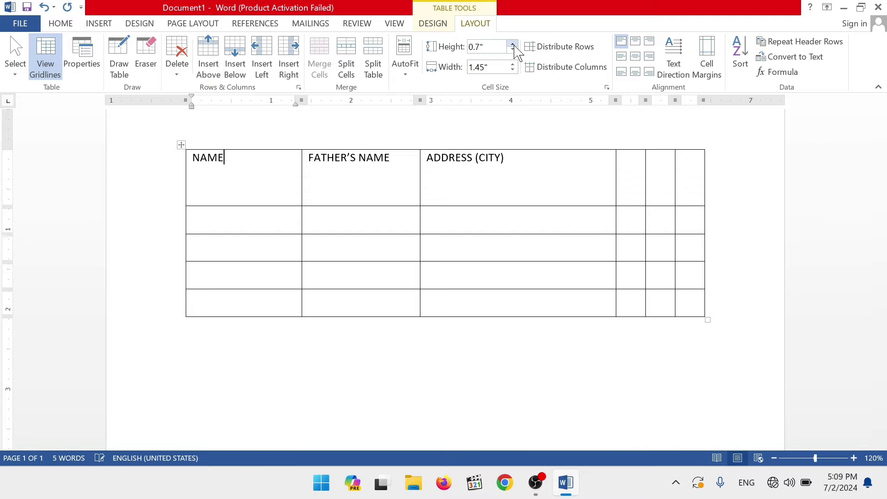
left_click_drag(215, 205, 215, 194)
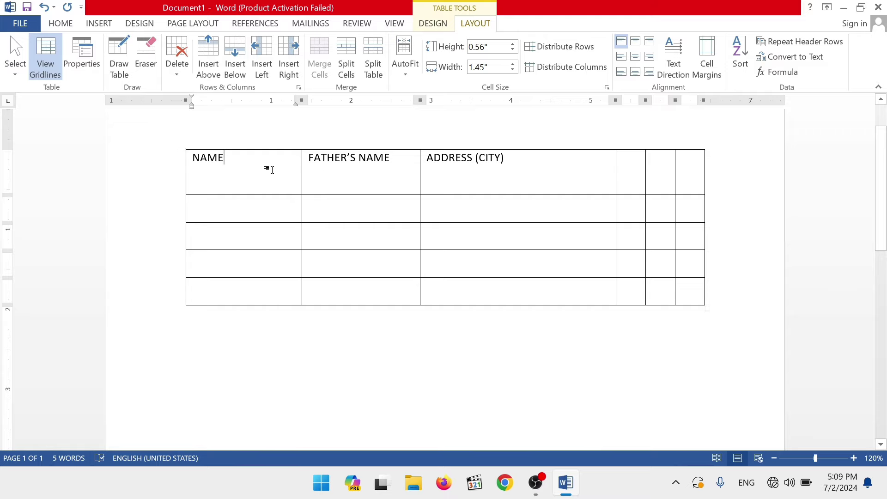
Set the NAME column width to 1.3" and the header row height to 0.4".
left_click(514, 65)
left_click(514, 64)
left_click(513, 64)
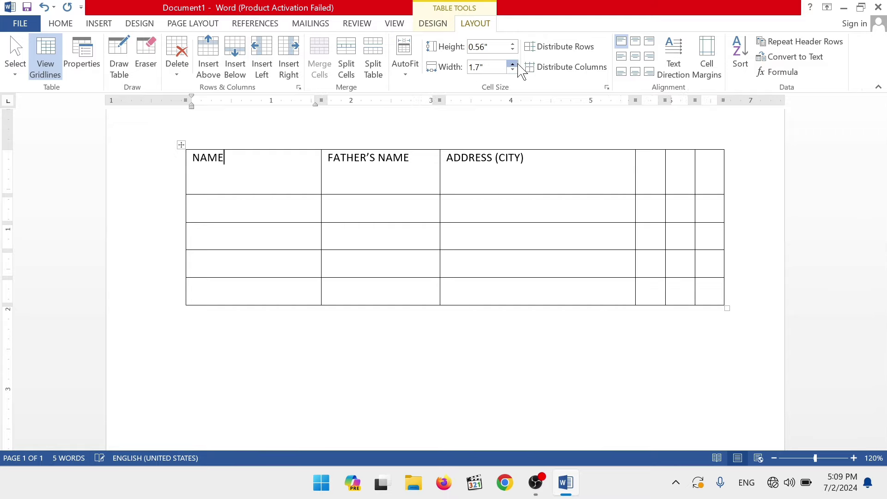
left_click(514, 64)
left_click(514, 64)
left_click(513, 64)
triple_click(513, 70)
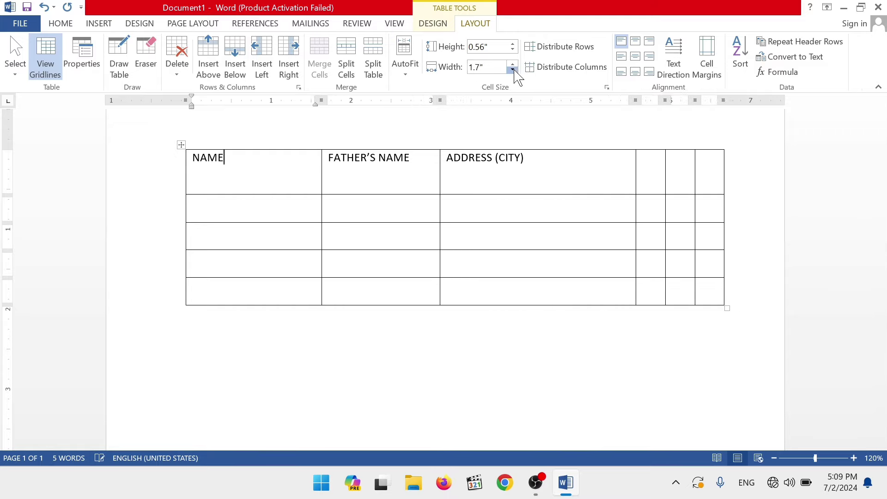
triple_click(514, 70)
left_click(513, 70)
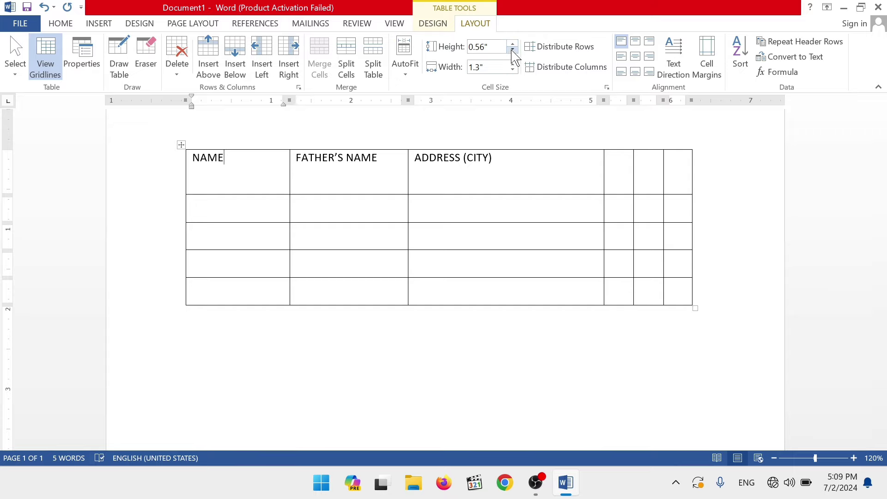
left_click(513, 50)
left_click(513, 50)
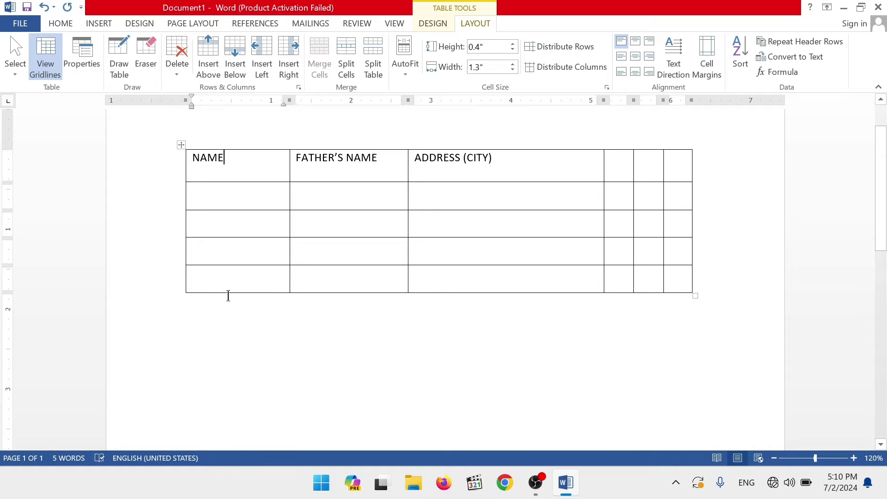
Drag the header row and fourth row borders to change their heights.
left_click(228, 272)
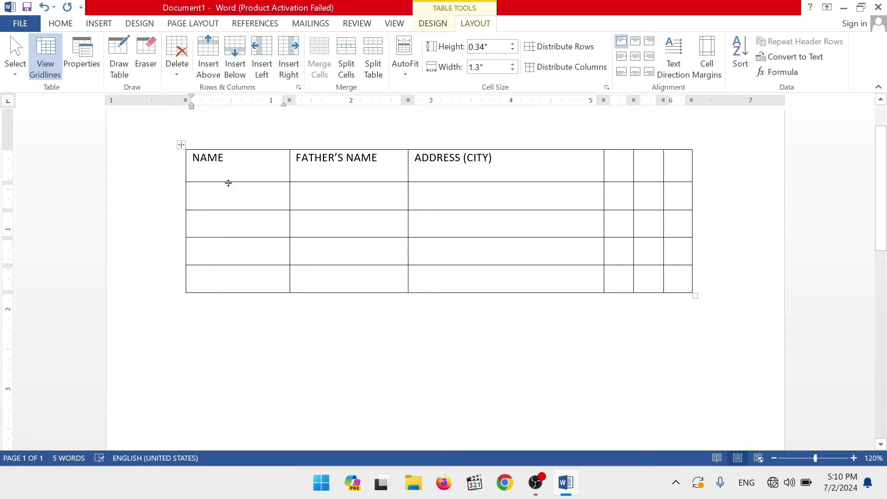
left_click_drag(228, 183, 227, 284)
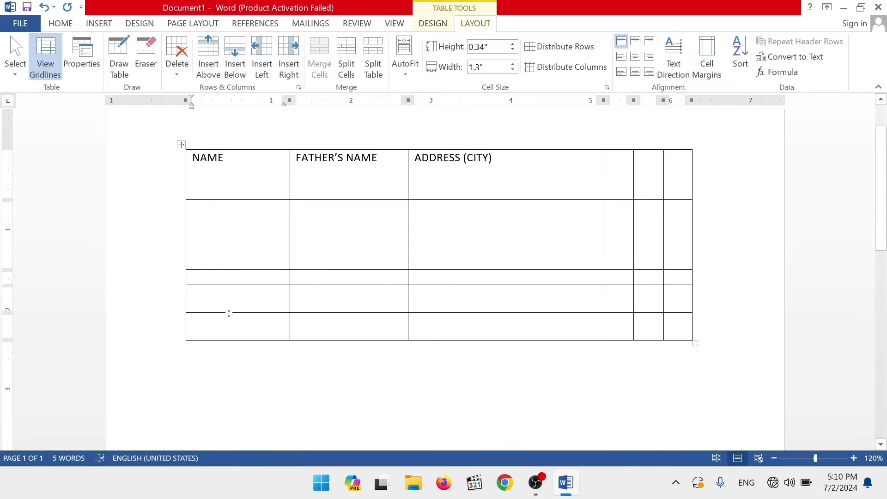
mouse_move(230, 313)
left_mouse_down()
mouse_move(229, 301)
mouse_move(230, 379)
left_mouse_up()
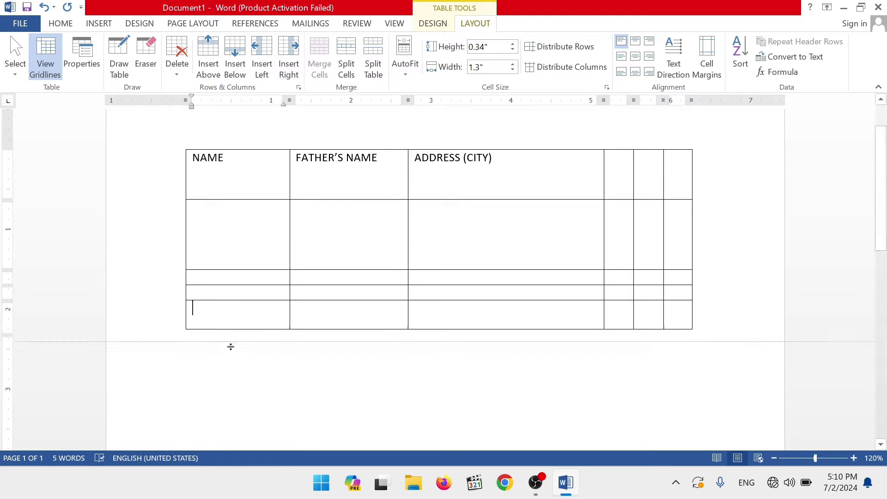
Widen FATHER'S NAME, narrow the rightmost column, and distribute all rows evenly at 0.57".
left_click(408, 176)
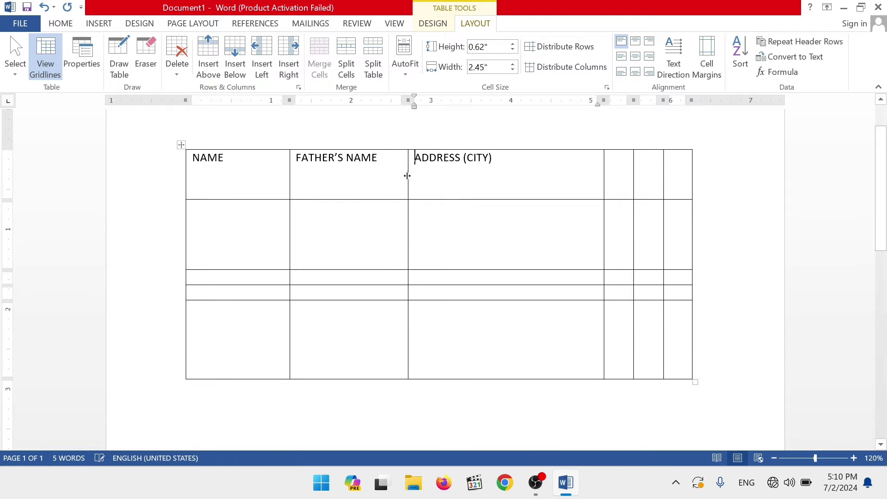
left_click_drag(407, 175, 435, 175)
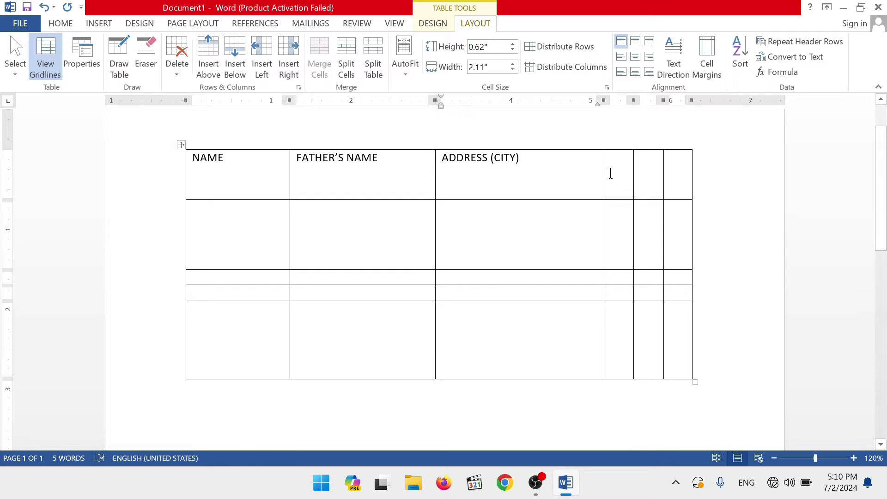
left_click_drag(633, 165, 650, 166)
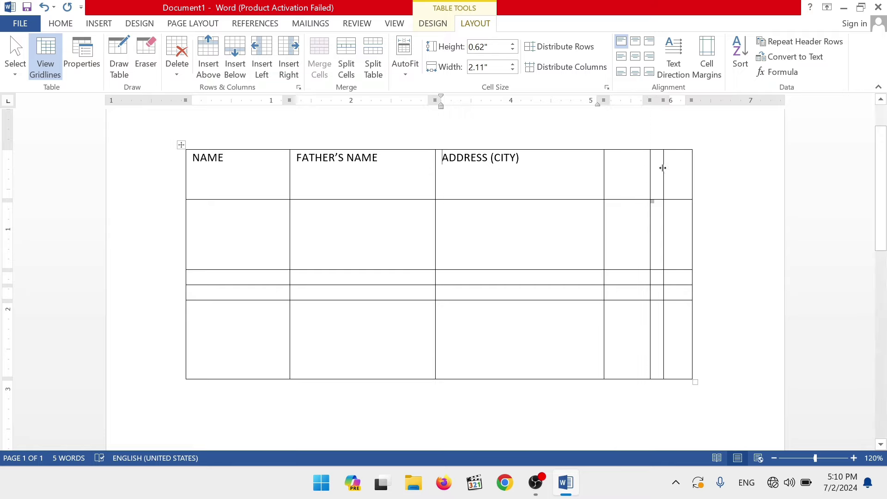
left_click_drag(663, 170, 675, 169)
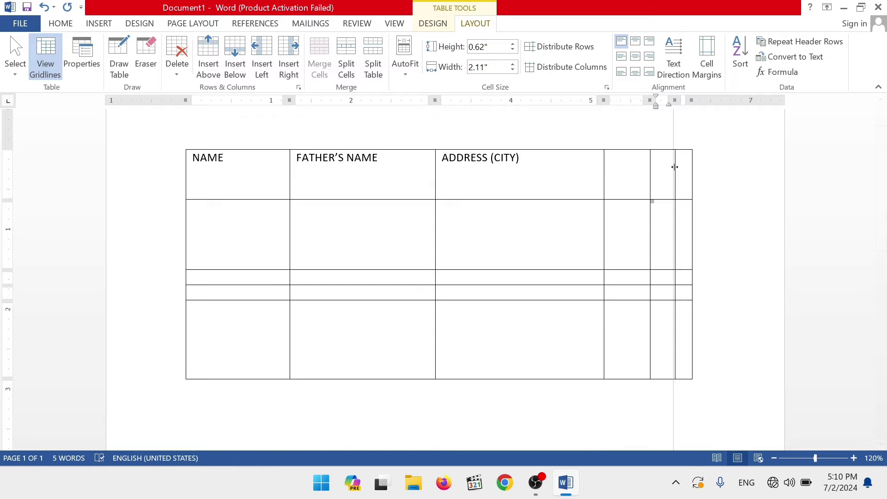
left_click(393, 262)
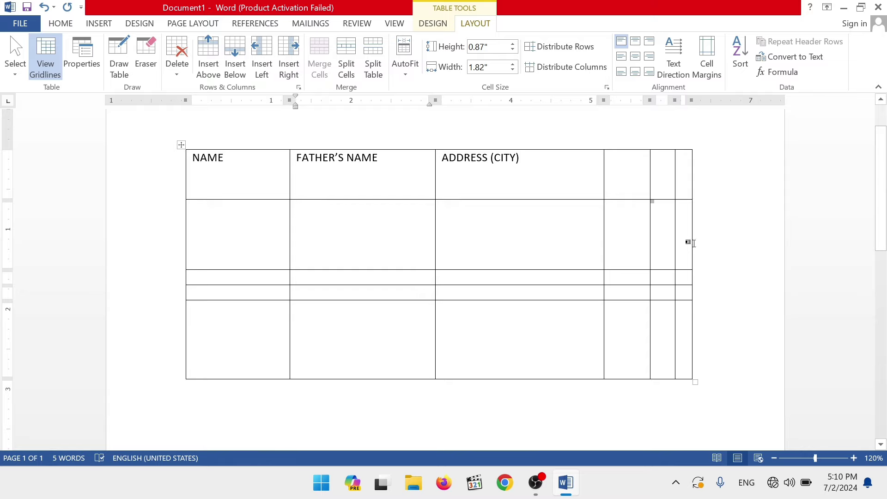
left_click(559, 47)
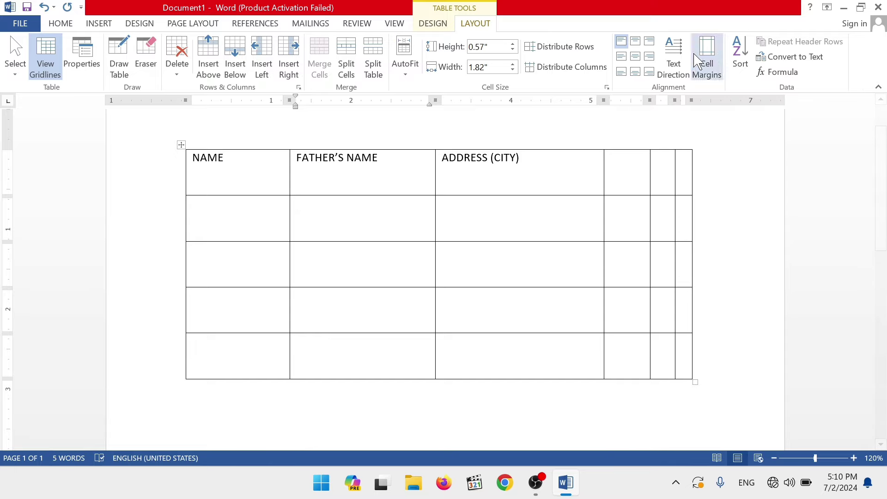
Distribute columns evenly, then widen FATHER'S NAME and ADDRESS (CITY) so each header fits one line.
left_click(547, 73)
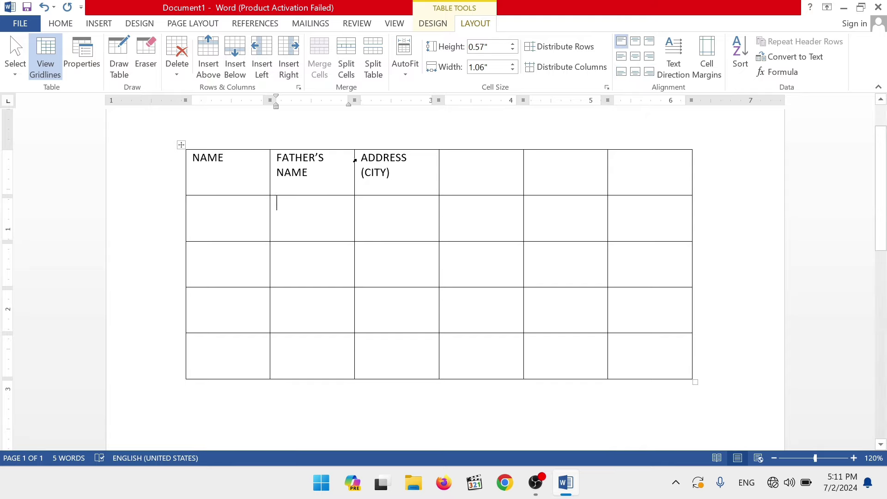
left_click_drag(355, 159, 380, 159)
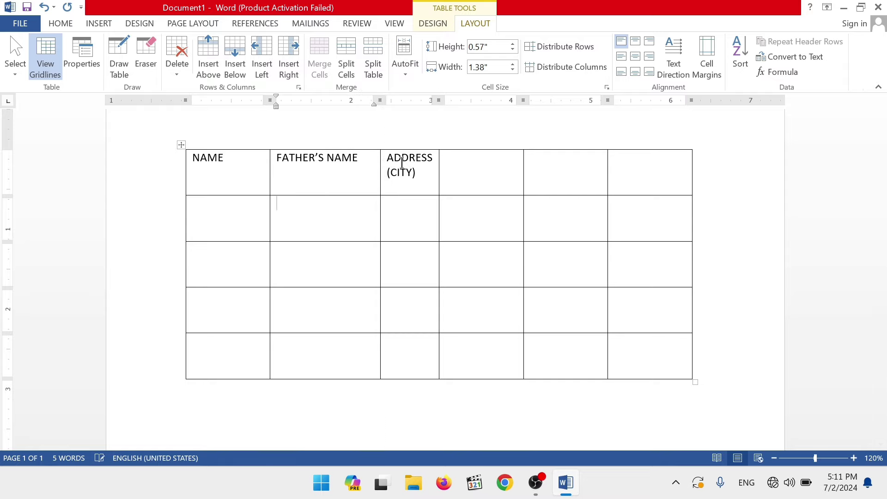
left_click_drag(439, 159, 500, 159)
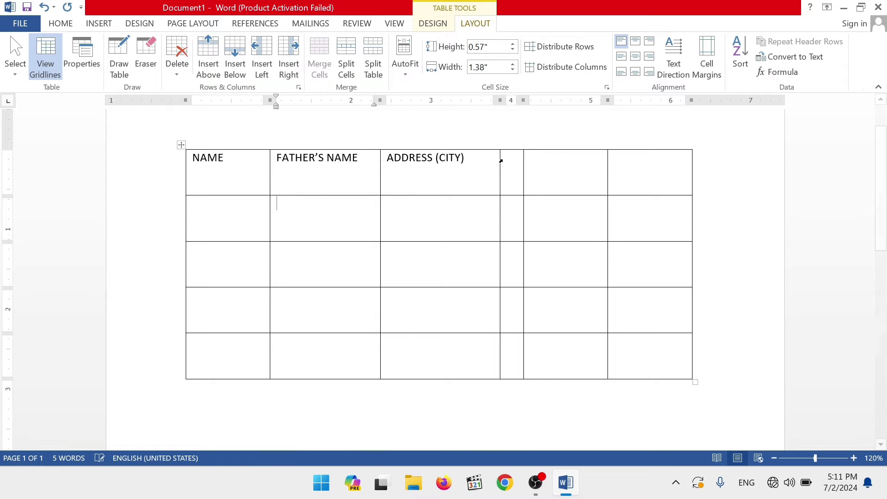
left_click(181, 144)
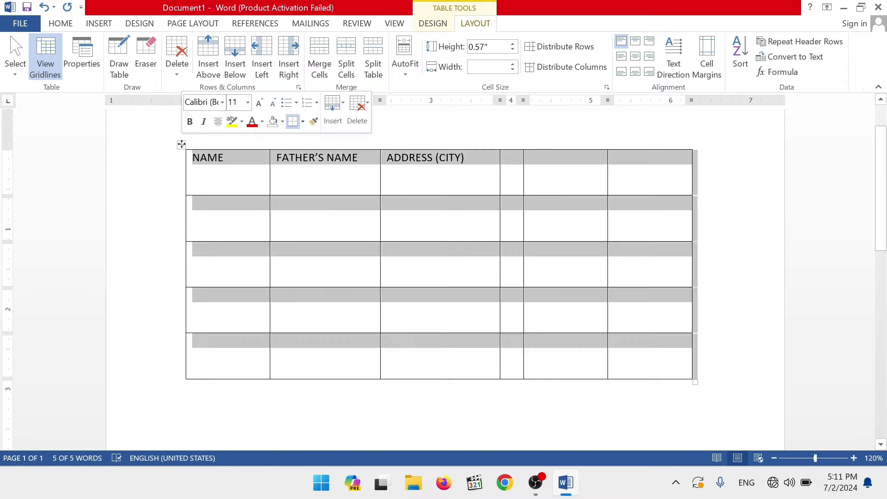
Try the bottom, top and right alignment options on the headers, finishing with Align Center.
left_click(622, 57)
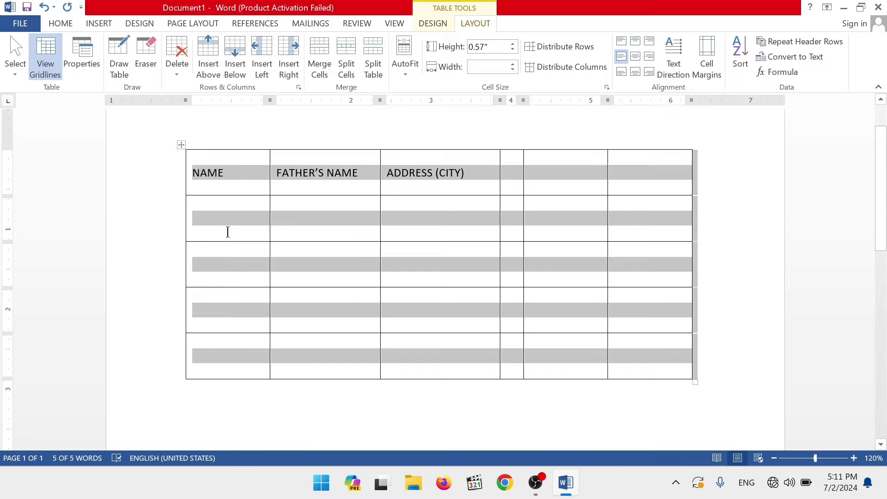
left_click(621, 73)
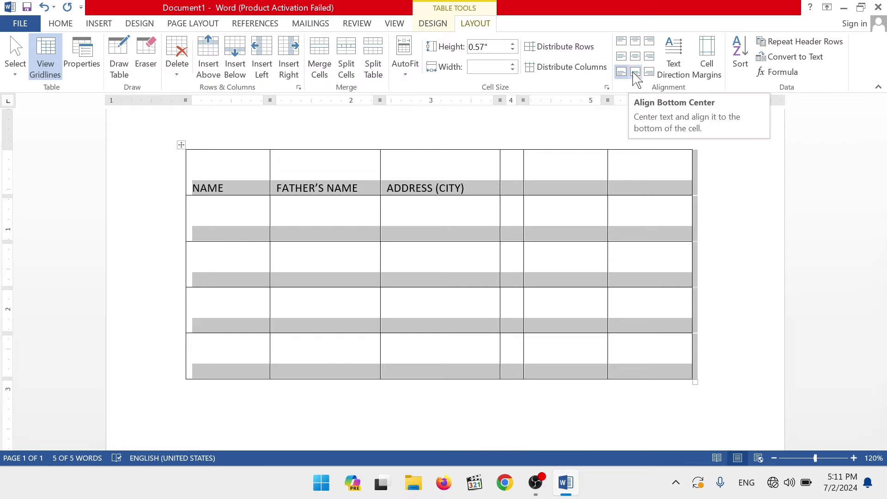
left_click(635, 73)
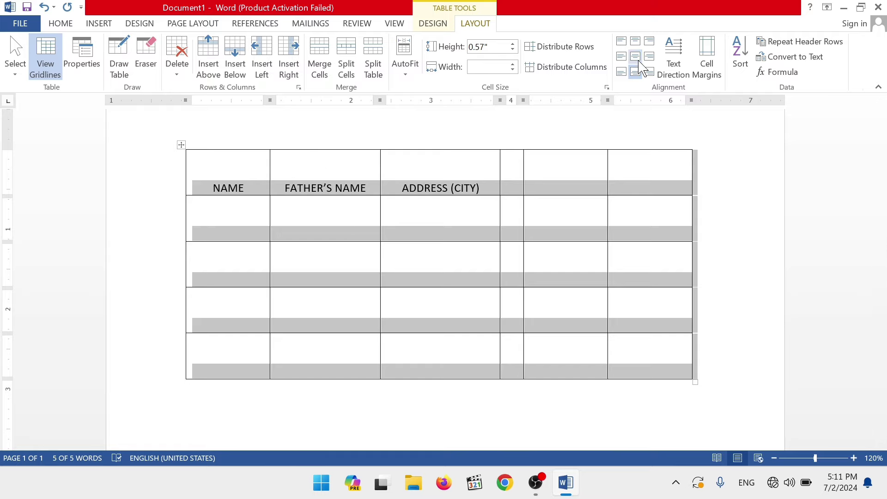
left_click(639, 61)
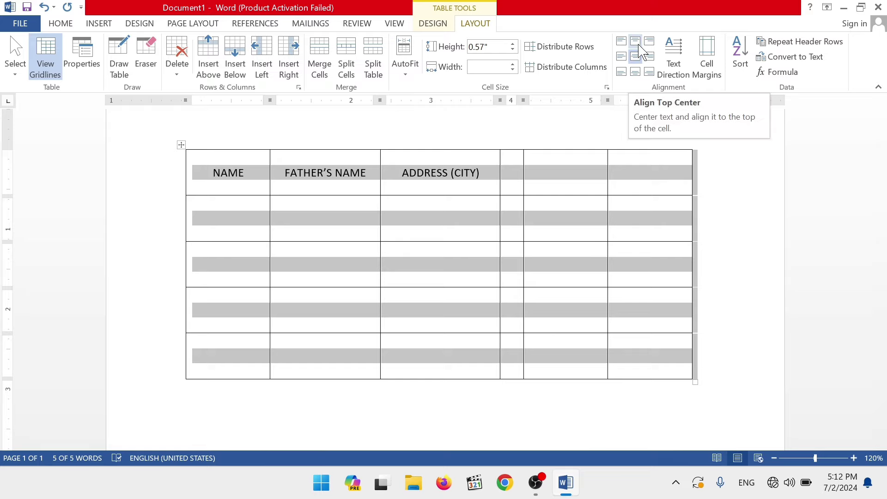
left_click(638, 45)
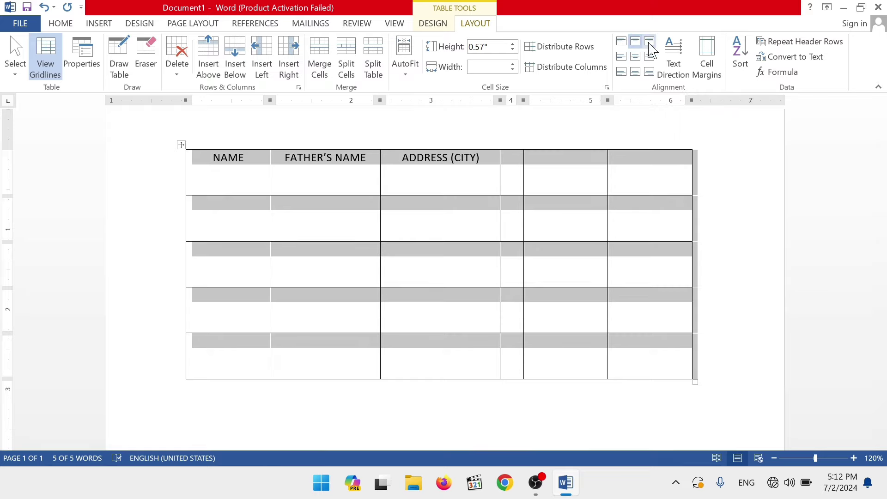
left_click(650, 45)
left_click(650, 56)
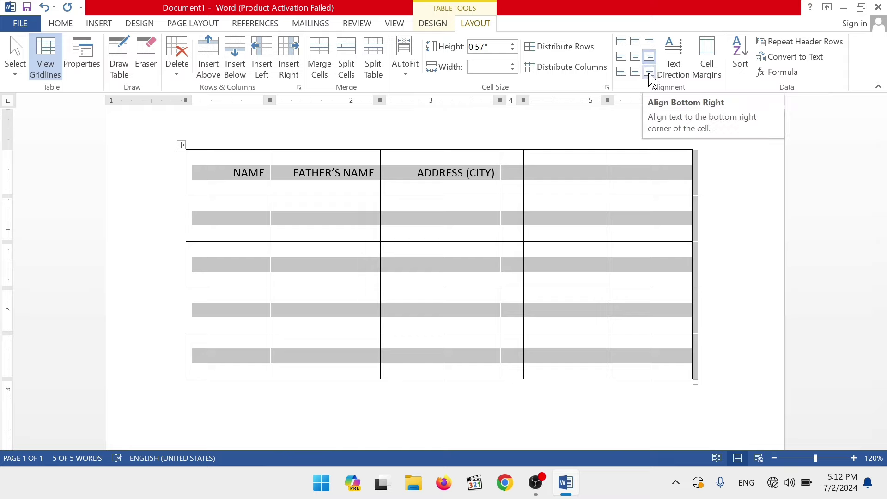
left_click(650, 72)
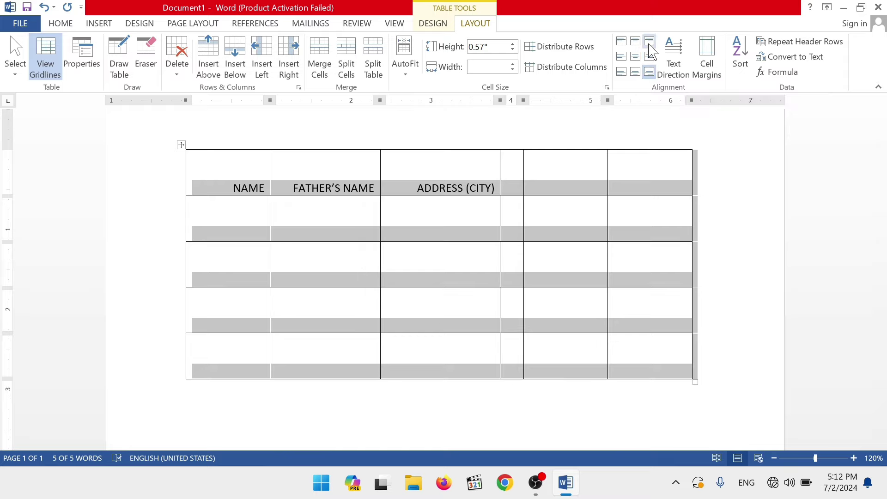
left_click(649, 56)
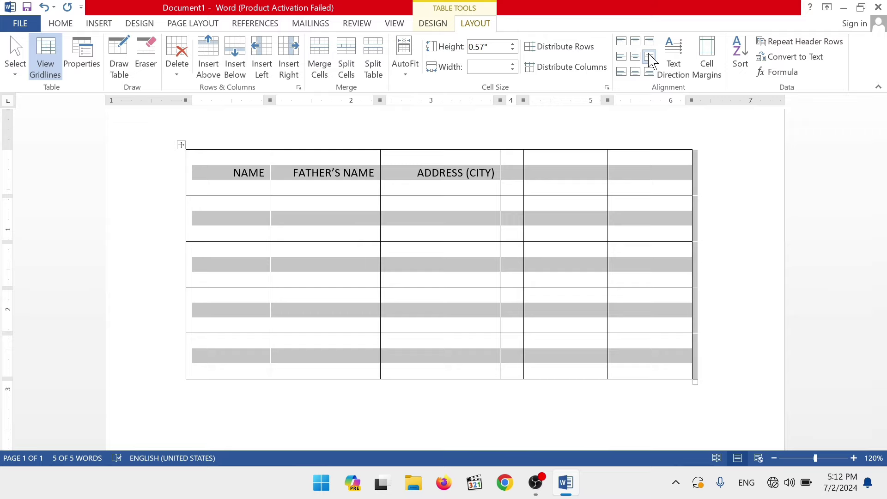
left_click(649, 42)
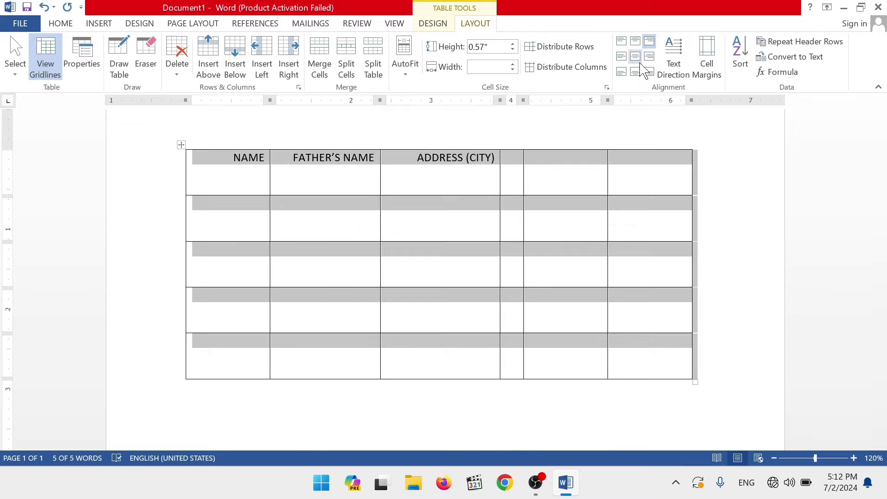
left_click(638, 59)
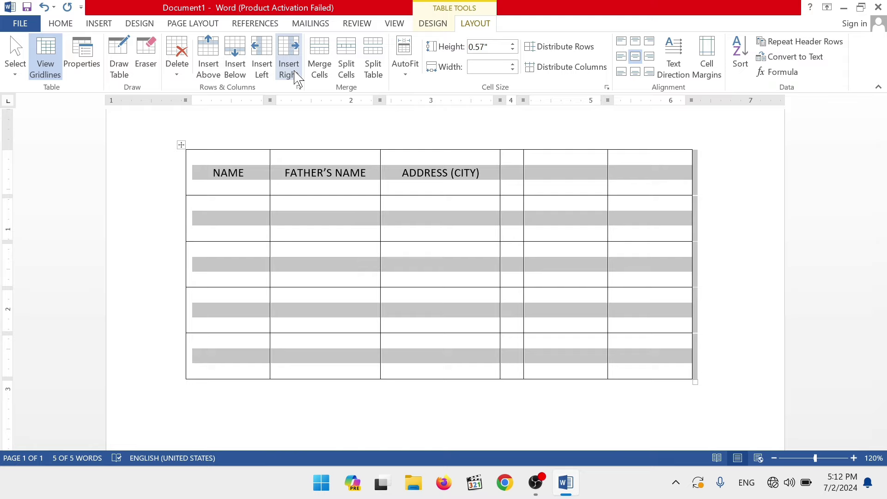
Enlarge the table font, centre the text in every cell, and turn the NAME header vertical.
key("ctrl+shift+period")
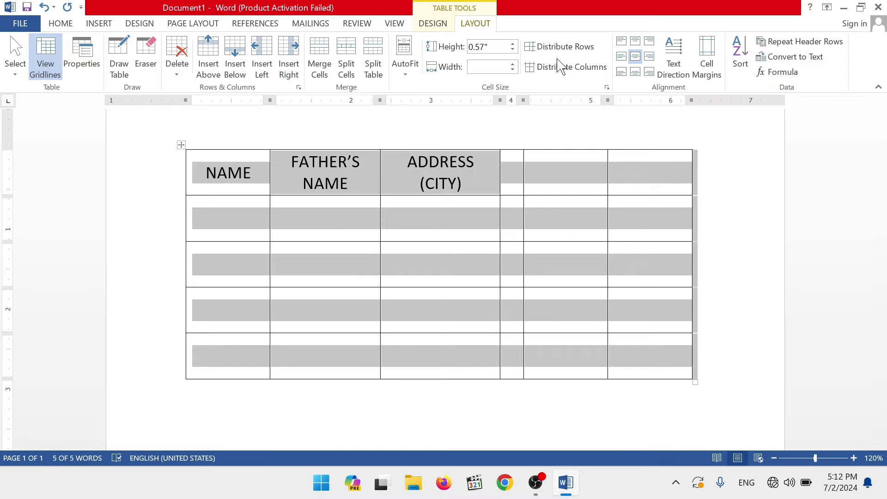
left_click(628, 59)
left_click(622, 41)
left_click(638, 59)
left_click(244, 179)
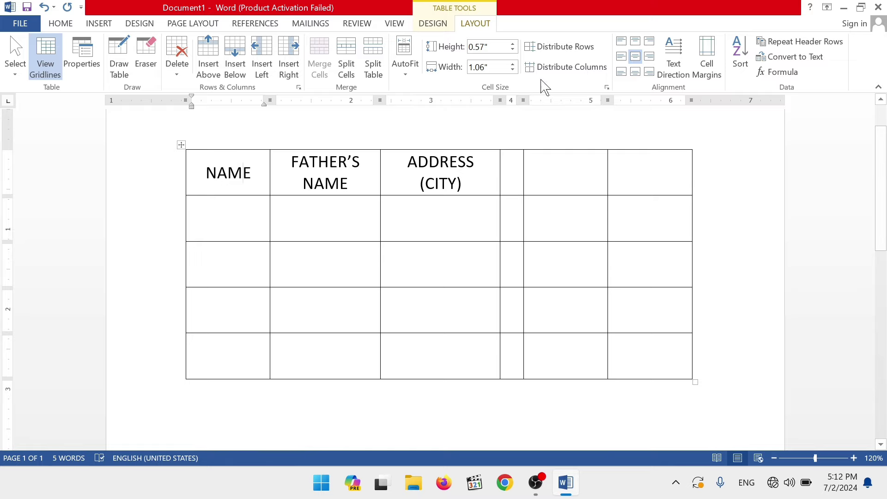
left_click(679, 57)
Cycle NAME's text direction back to horizontal and align it to the top-left of its cell.
left_click(681, 58)
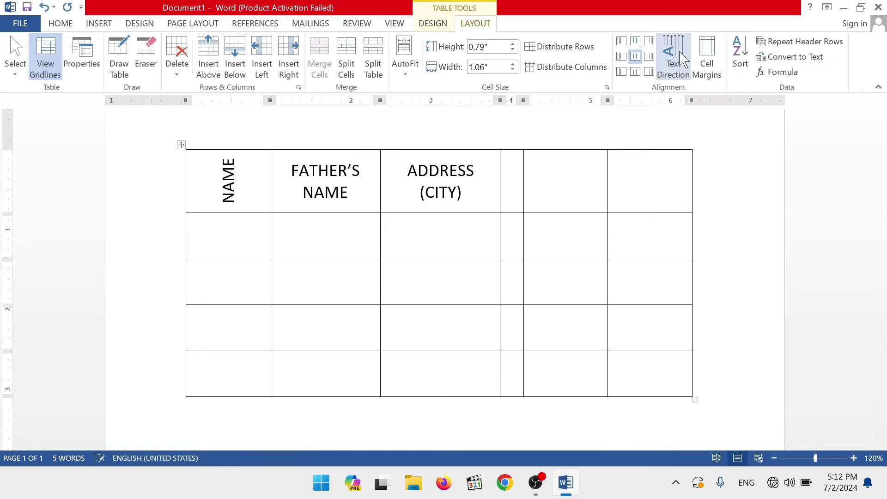
left_click(681, 58)
left_click(682, 58)
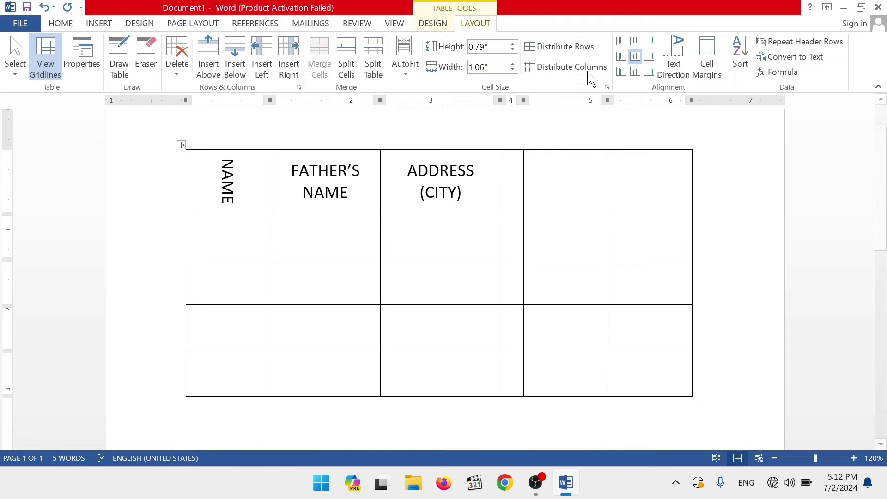
left_click(673, 55)
left_click(673, 55)
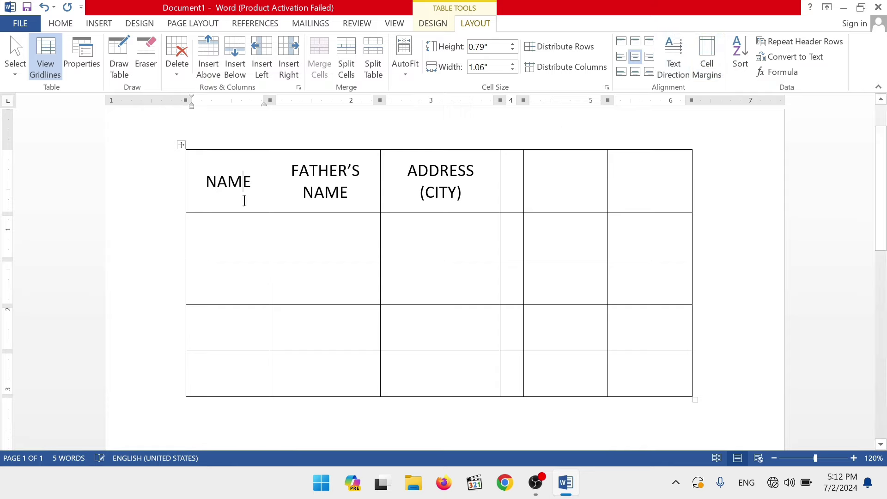
left_click(621, 41)
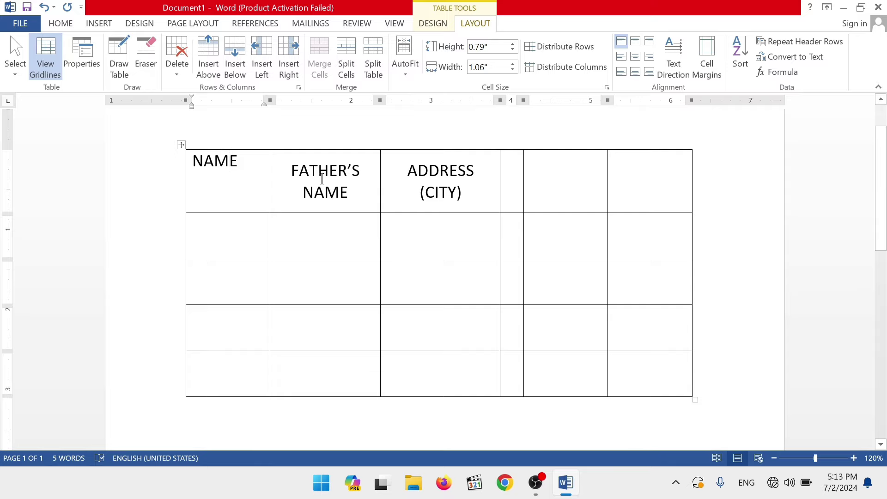
Align the FATHER'S NAME and ADDRESS (CITY) headers top-left, then bring up the default cell margins.
left_click_drag(323, 178, 462, 192)
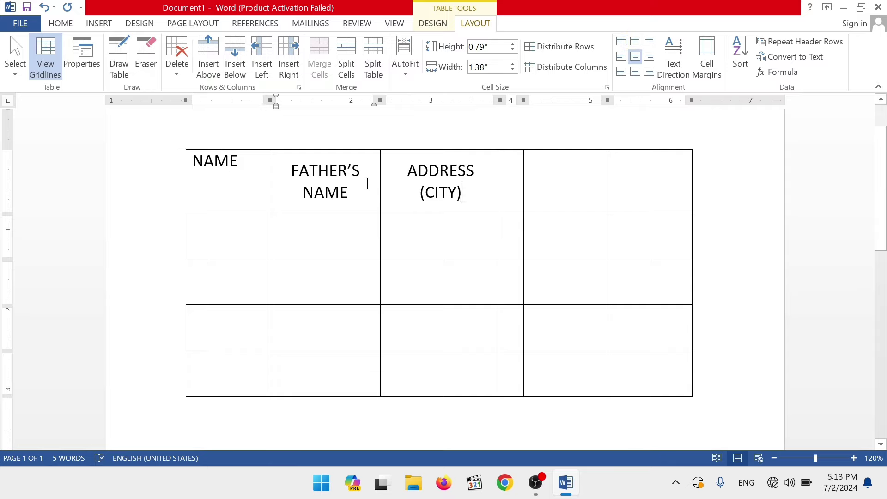
left_click(624, 42)
left_click(370, 169)
left_click(235, 178)
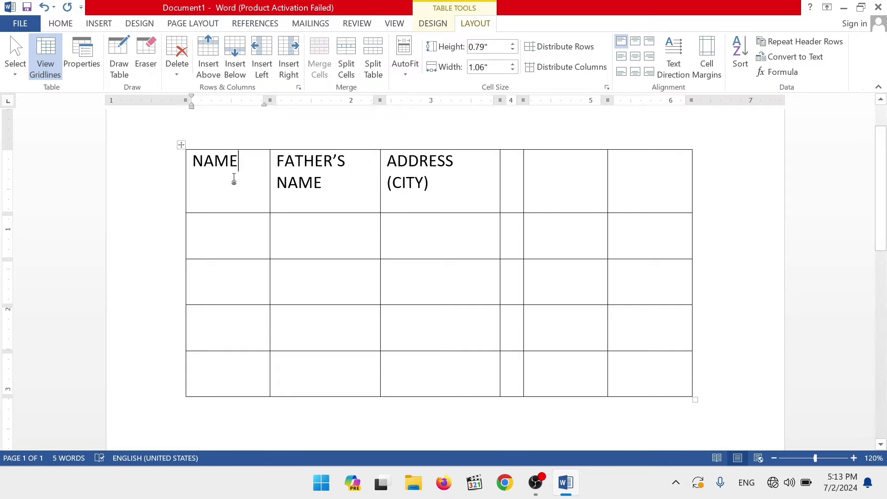
left_click(707, 57)
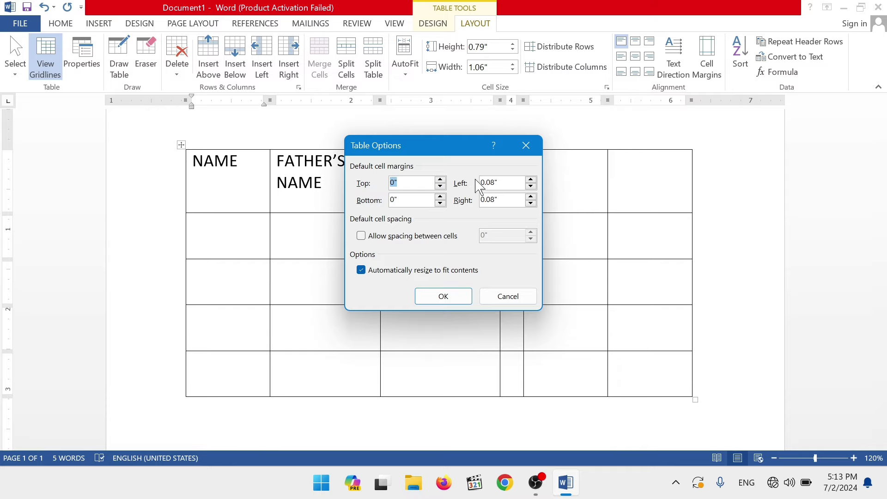
Set the table's default left cell margin to 1 and apply it.
left_click_drag(499, 183, 481, 183)
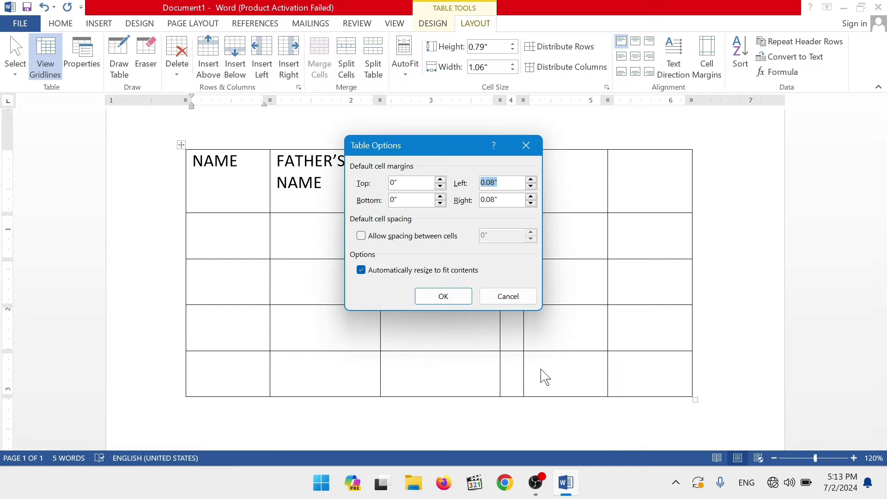
type("1")
left_click(454, 300)
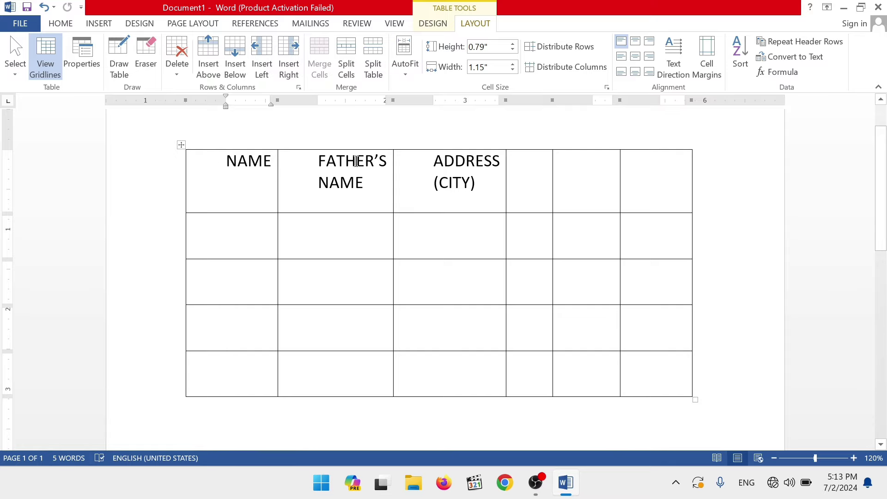
Change the default left cell margin to 0 so headers sit flush against the cell borders.
left_click(319, 161)
left_click(520, 199)
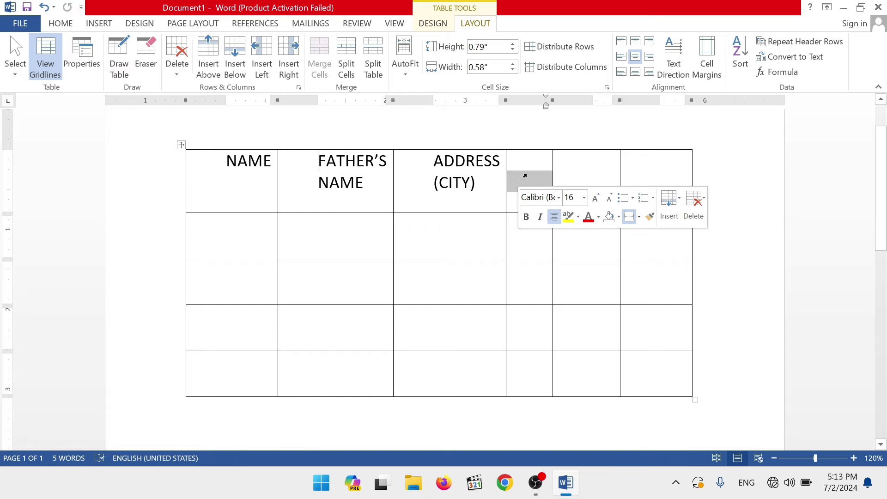
left_click(558, 178)
left_click(456, 161)
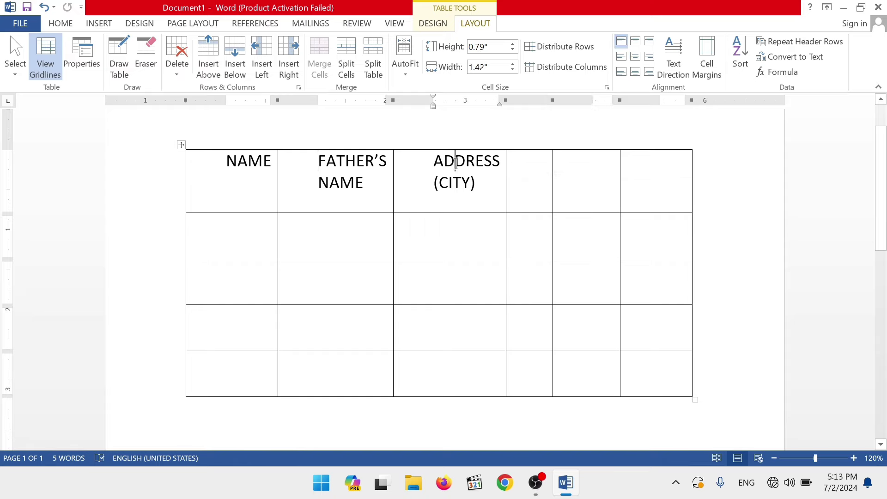
left_click(715, 70)
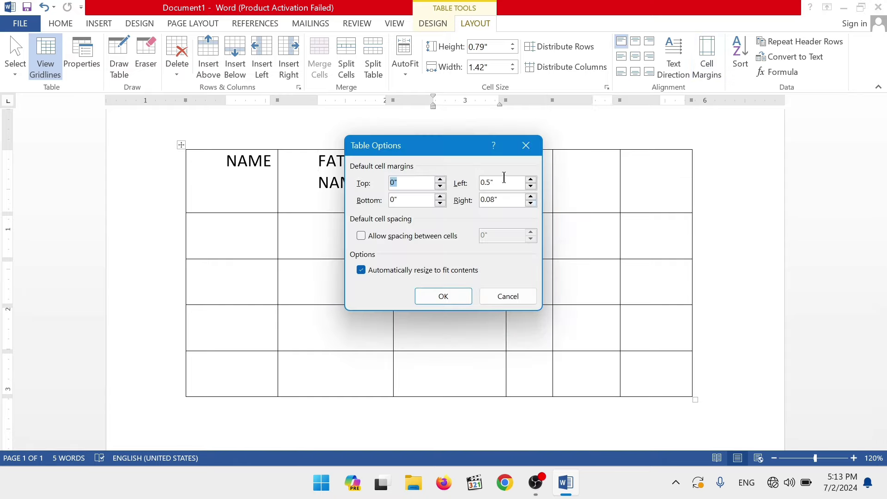
left_click(459, 183)
type("0")
key("Return")
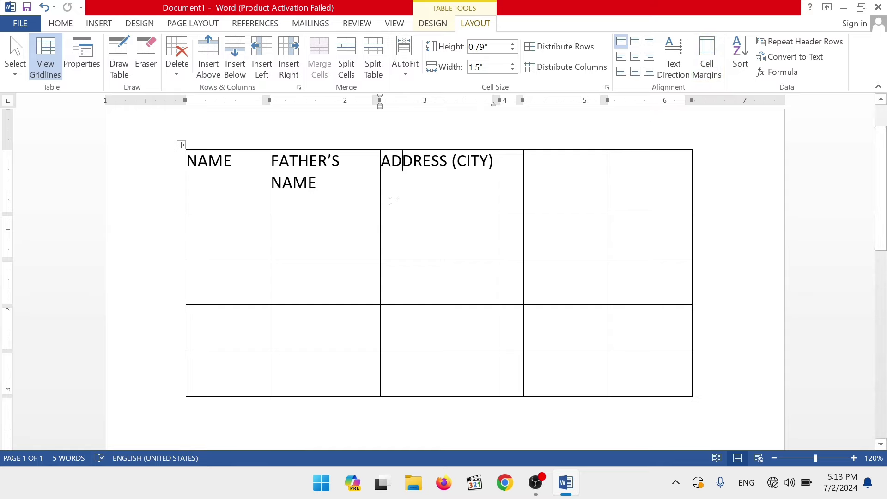
left_click(739, 56)
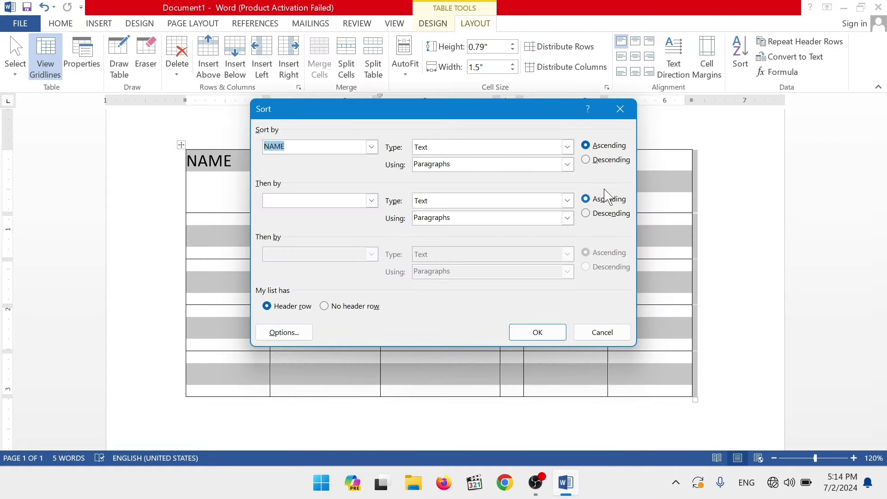
left_click(616, 116)
left_click(443, 244)
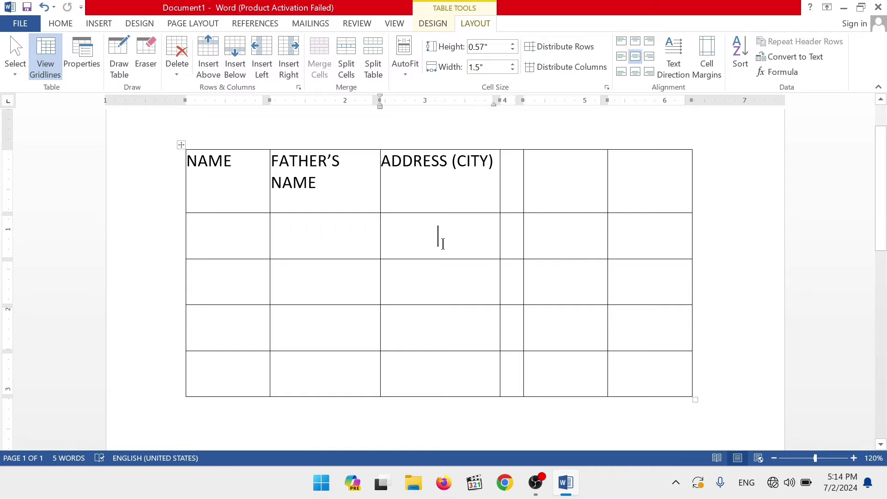